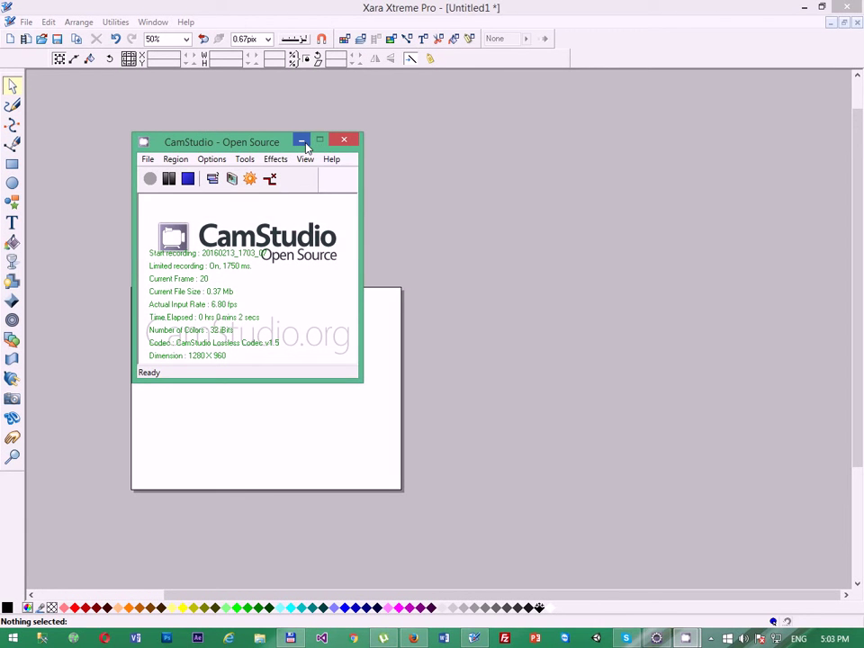
click(305, 145)
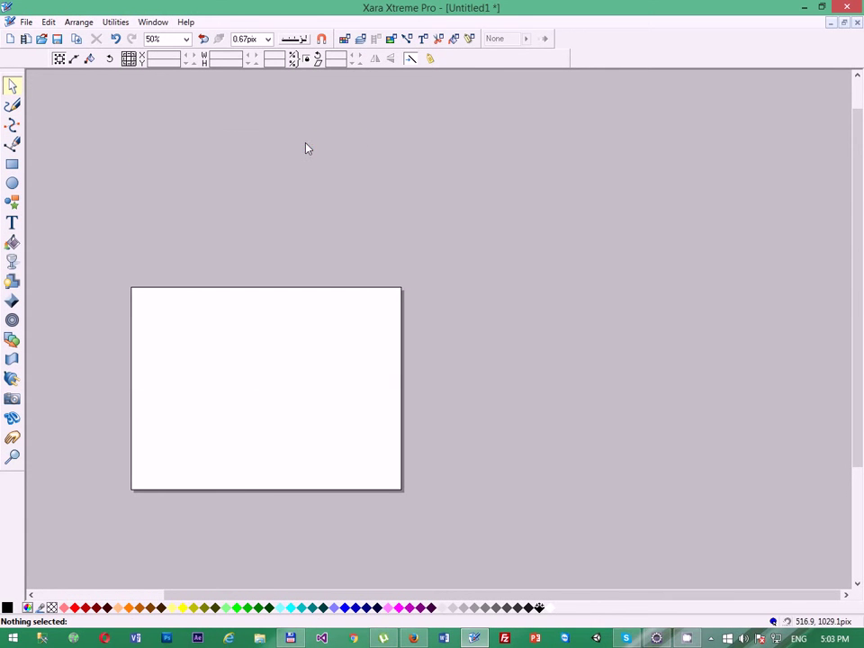
scroll(112, 316, down, 1)
scroll(121, 322, left, 1)
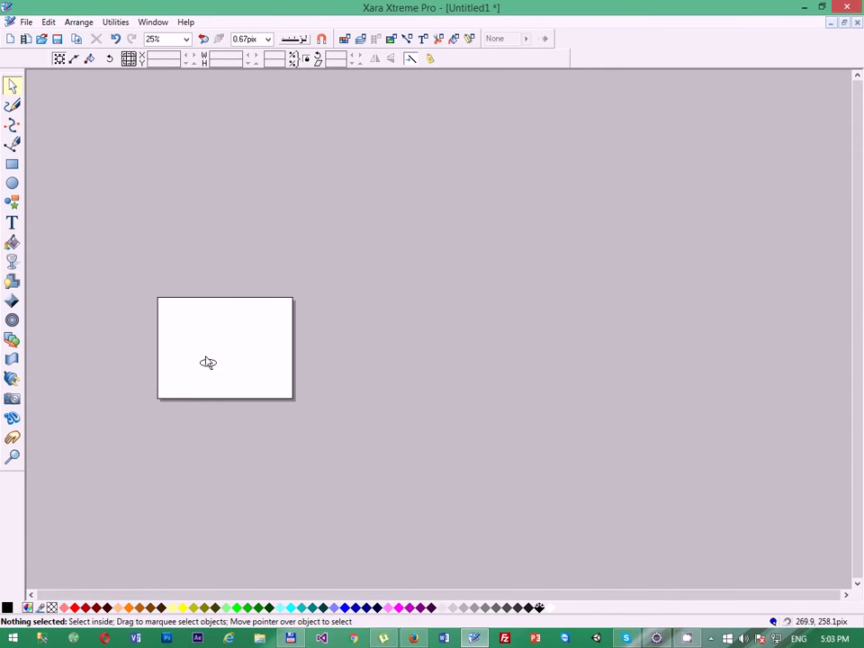
scroll(208, 362, up, 1)
scroll(193, 447, left, 1)
scroll(192, 450, left, 2)
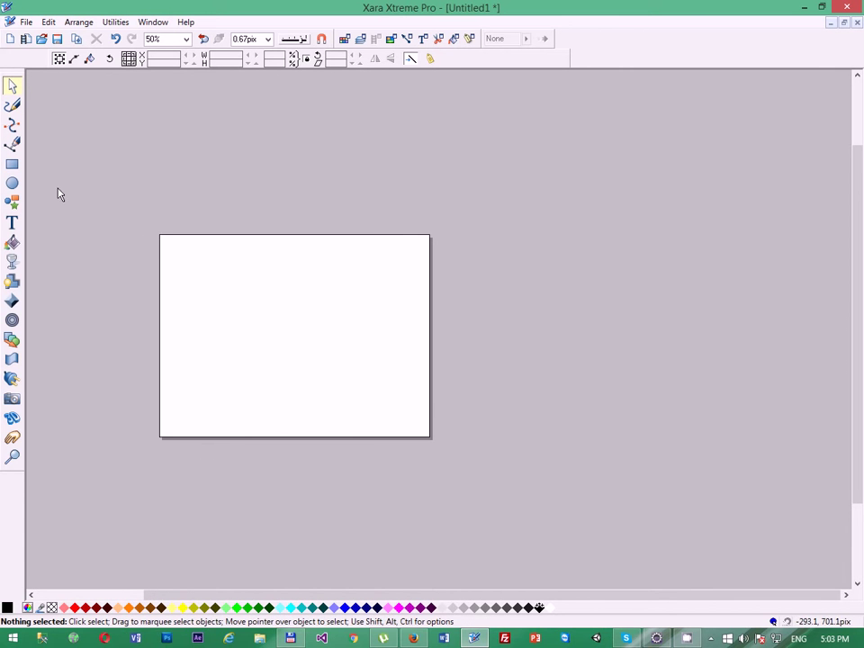
scroll(379, 357, up, 2)
scroll(379, 357, left, 1)
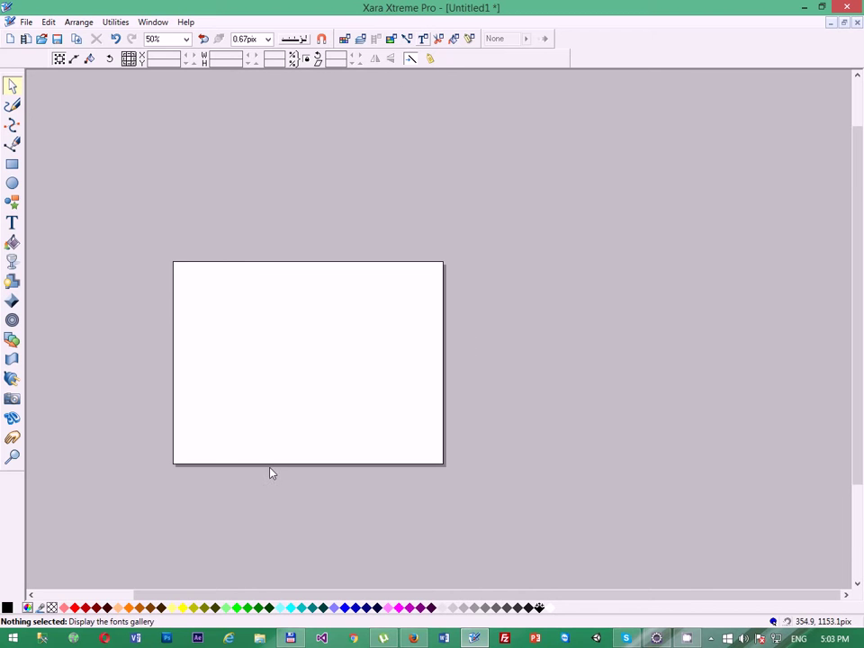
scroll(261, 467, down, 7)
scroll(247, 462, left, 4)
scroll(250, 460, up, 4)
scroll(252, 460, right, 2)
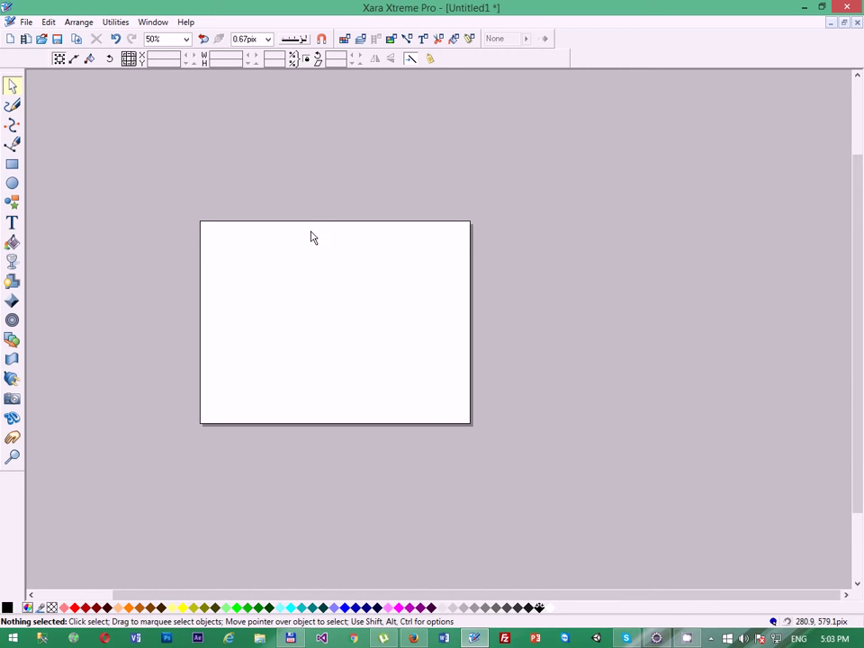
scroll(314, 237, up, 1)
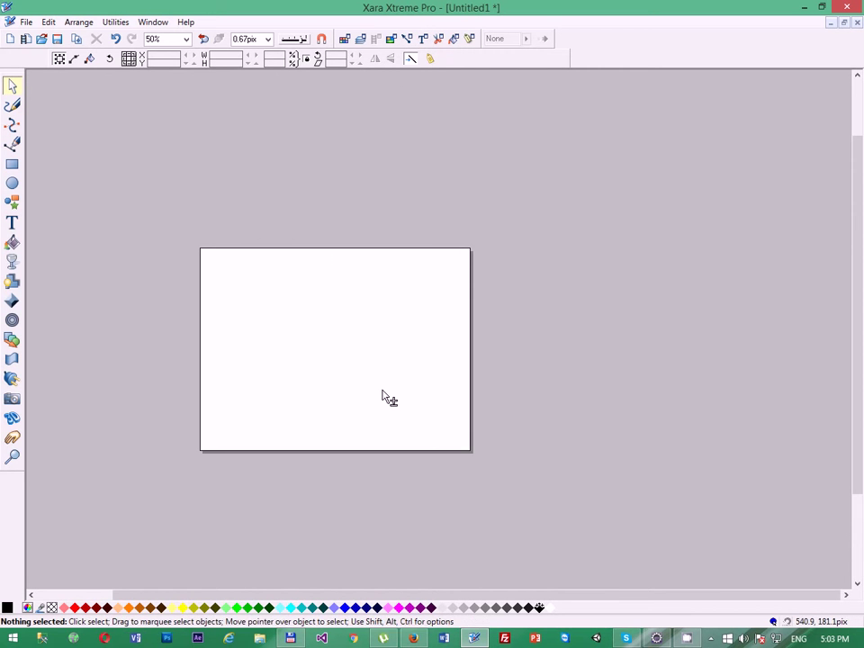
click(12, 242)
click(11, 223)
click(343, 341)
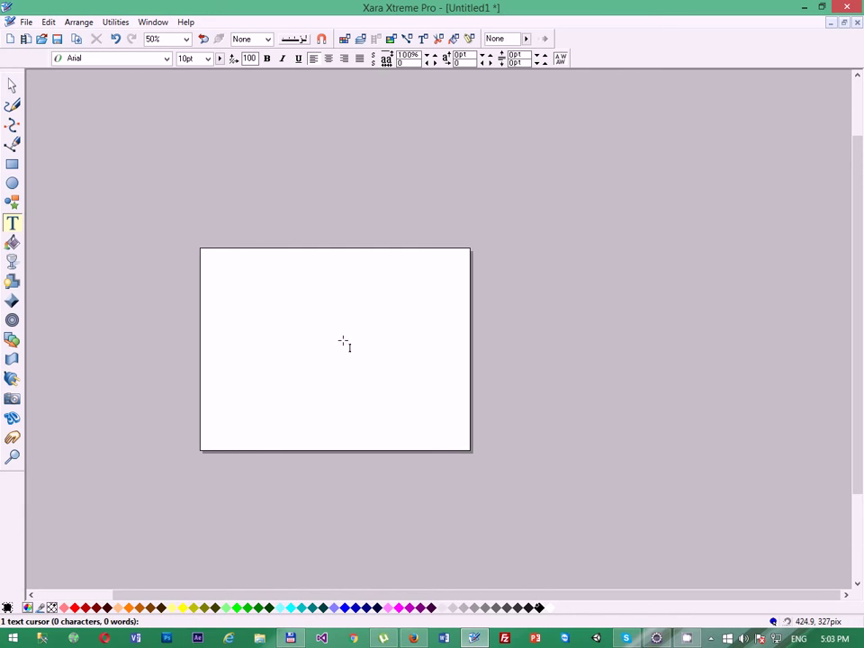
text(www.)
scroll(375, 378, up, 4)
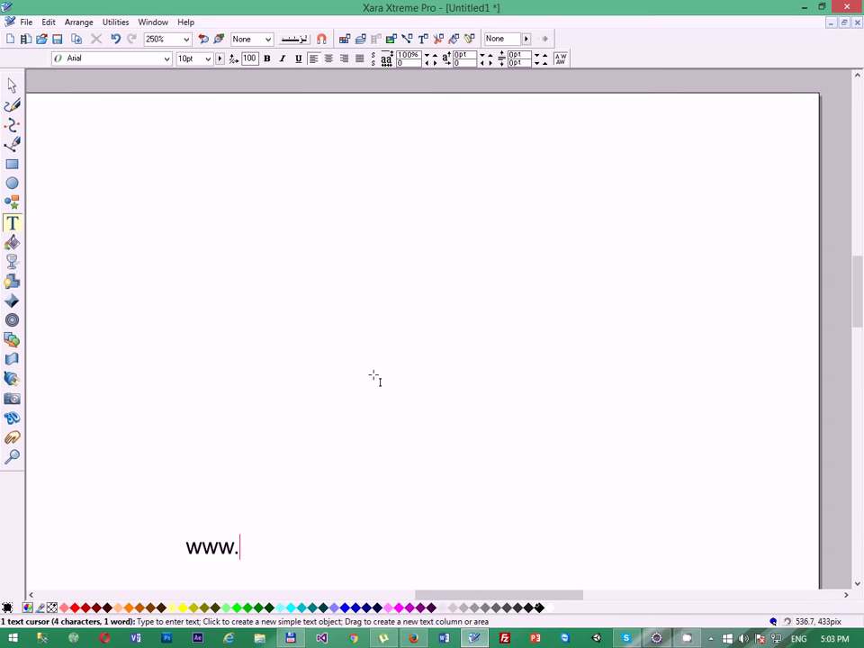
text(xara.com)
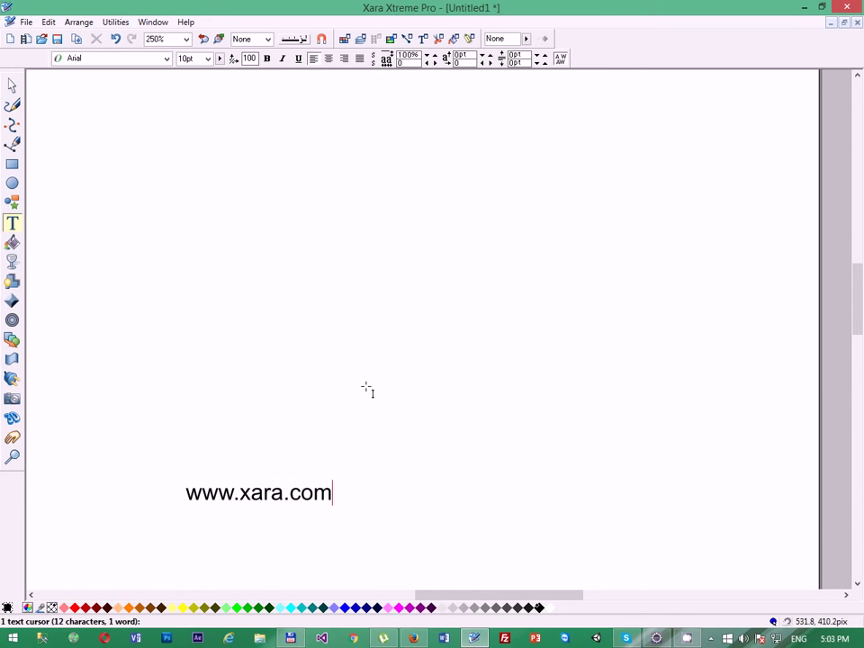
- Delete the whole web address text from the page and leave text editing
key(BackSpace)
key(BackSpace)
key(BackSpace)
key(BackSpace)
key(BackSpace)
key(BackSpace)
key(BackSpace)
key(BackSpace)
key(BackSpace)
key(BackSpace)
key(BackSpace)
key(BackSpace)
scroll(148, 180, down, 1)
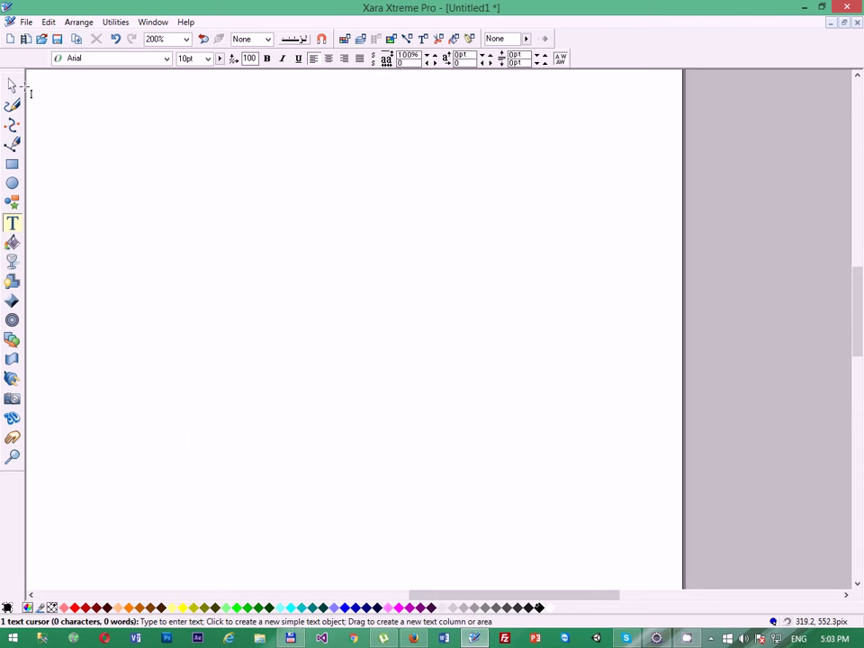
click(12, 85)
scroll(169, 231, down, 3)
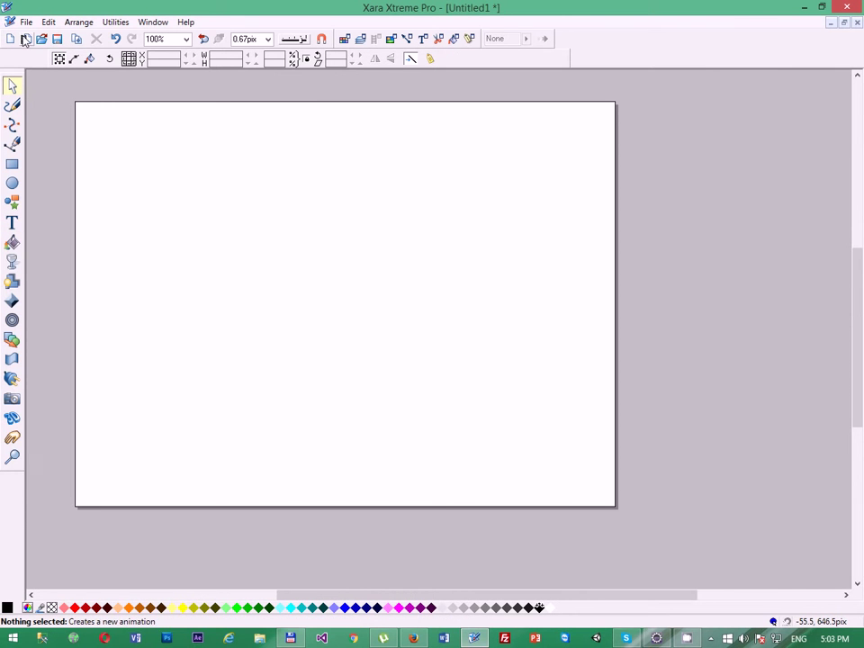
- Import the AppleLogo picture from the New folder into the drawing
click(27, 25)
click(146, 5)
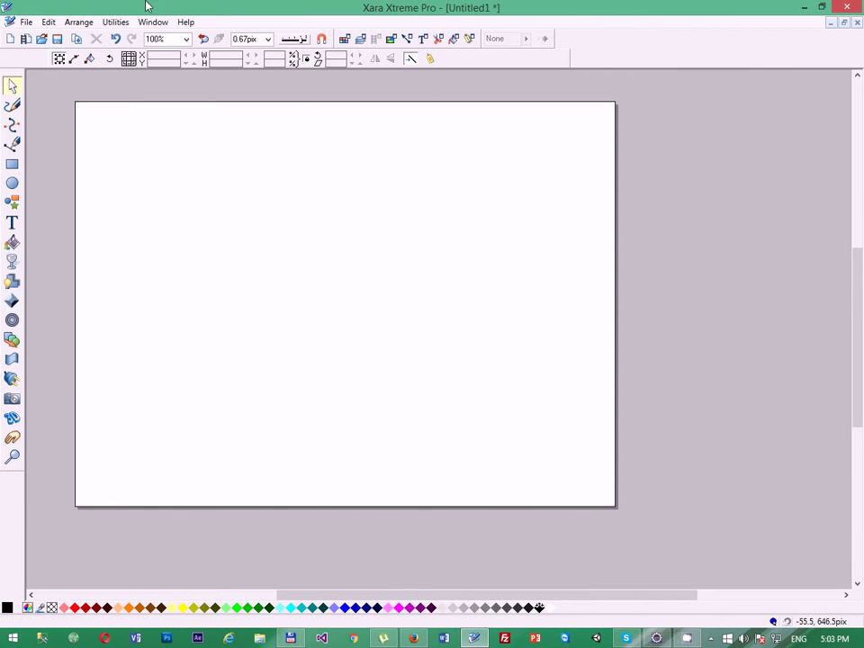
click(26, 22)
click(85, 154)
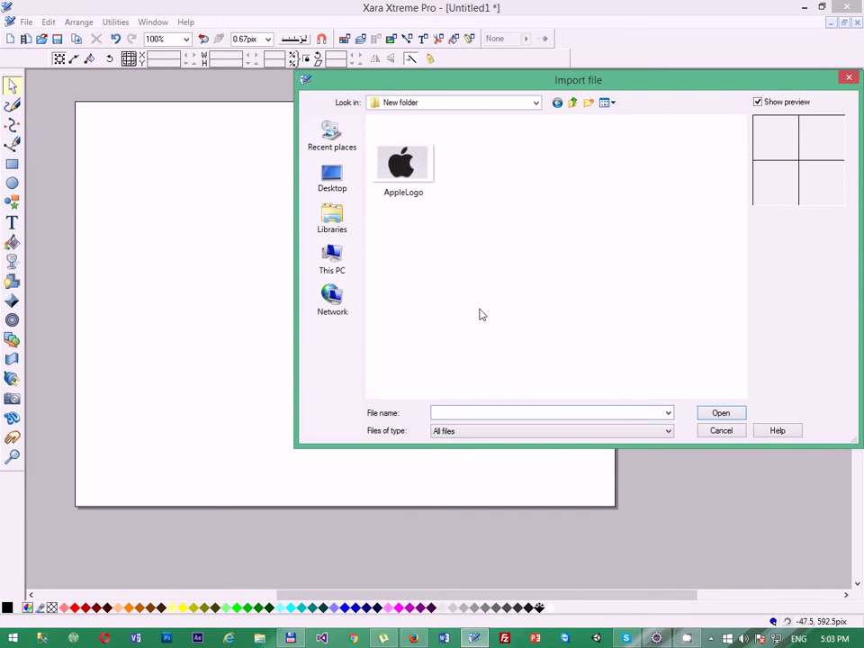
click(407, 163)
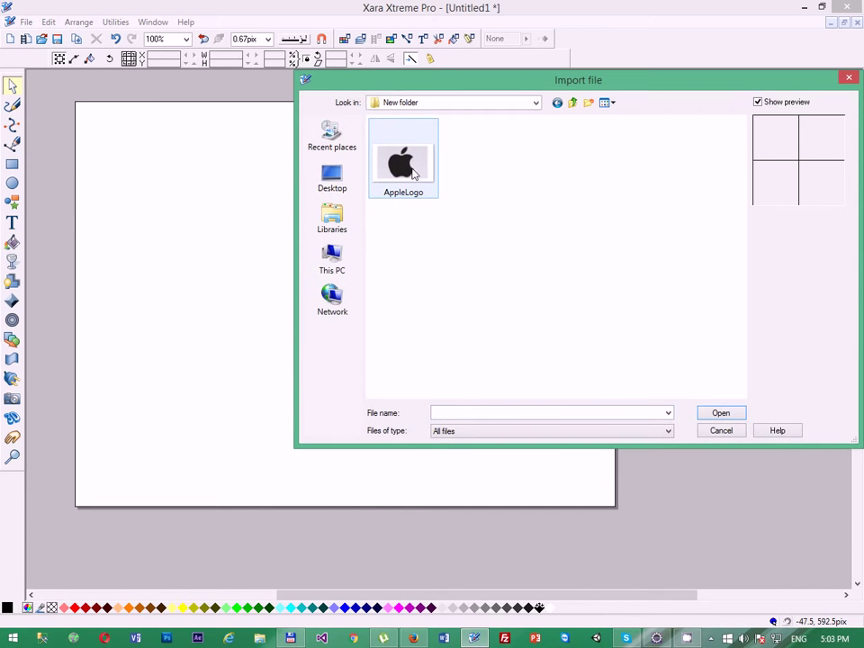
click(720, 415)
- Move the imported logo photo above the page and deselect it
drag(494, 270, 394, 186)
scroll(457, 166, up, 1)
scroll(509, 166, up, 2)
scroll(343, 197, up, 3)
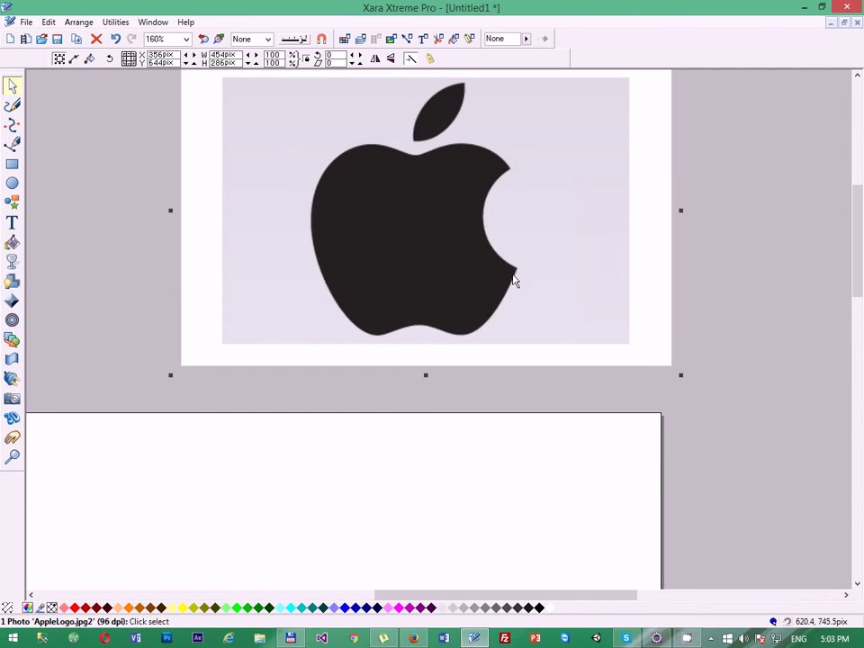
scroll(537, 289, down, 3)
scroll(556, 347, left, 1)
scroll(567, 339, up, 2)
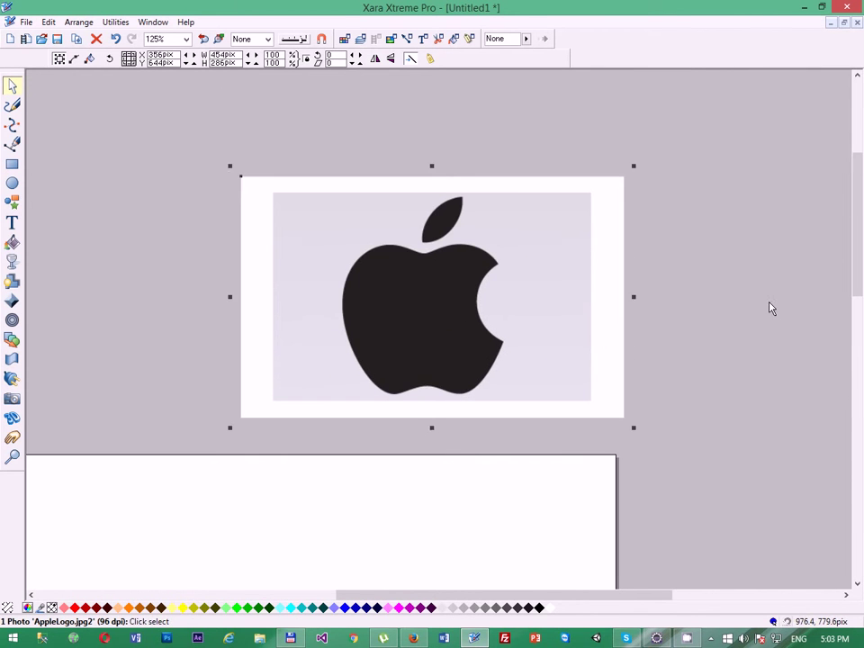
click(770, 303)
scroll(378, 317, right, 4)
scroll(378, 320, left, 1)
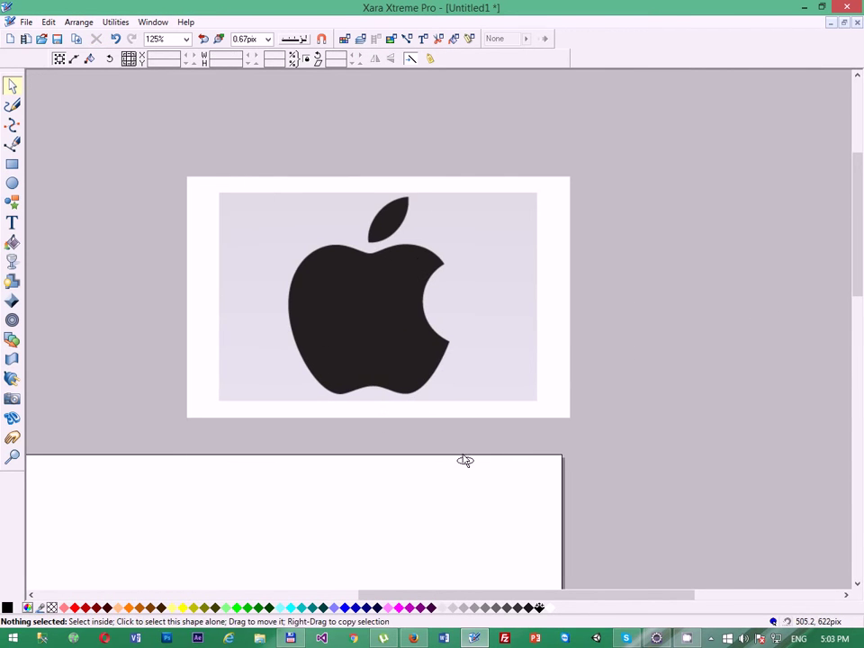
click(12, 127)
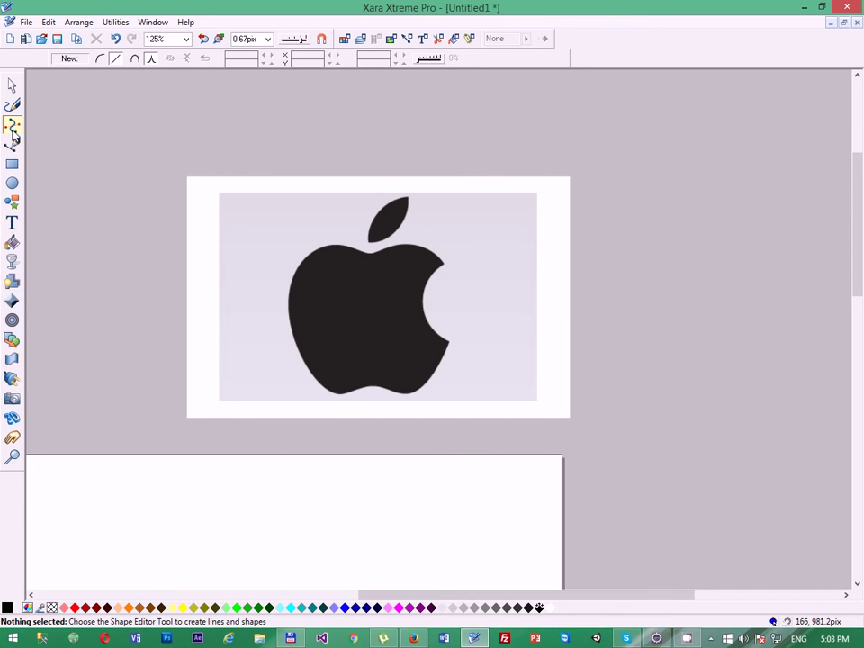
scroll(56, 195, down, 1)
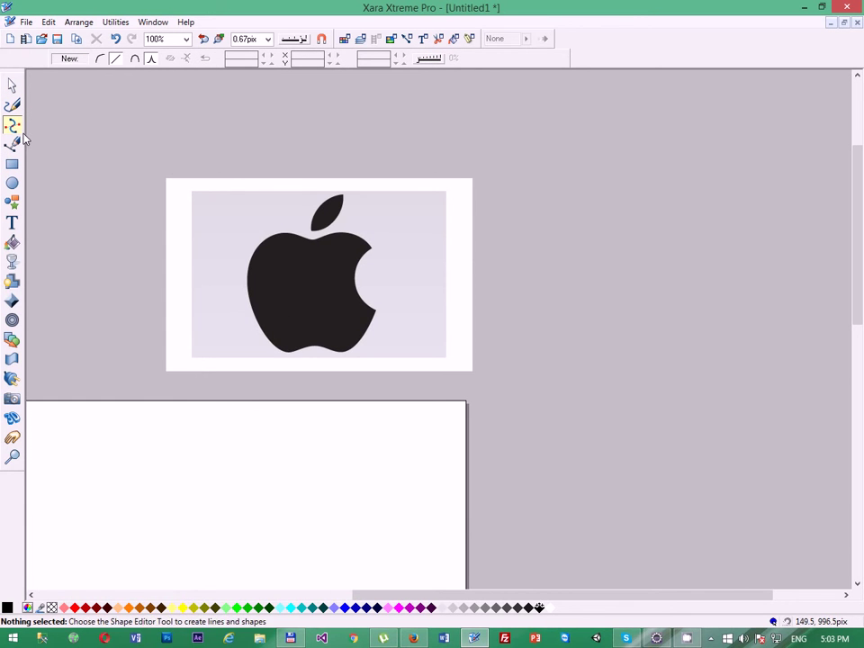
scroll(208, 289, up, 1)
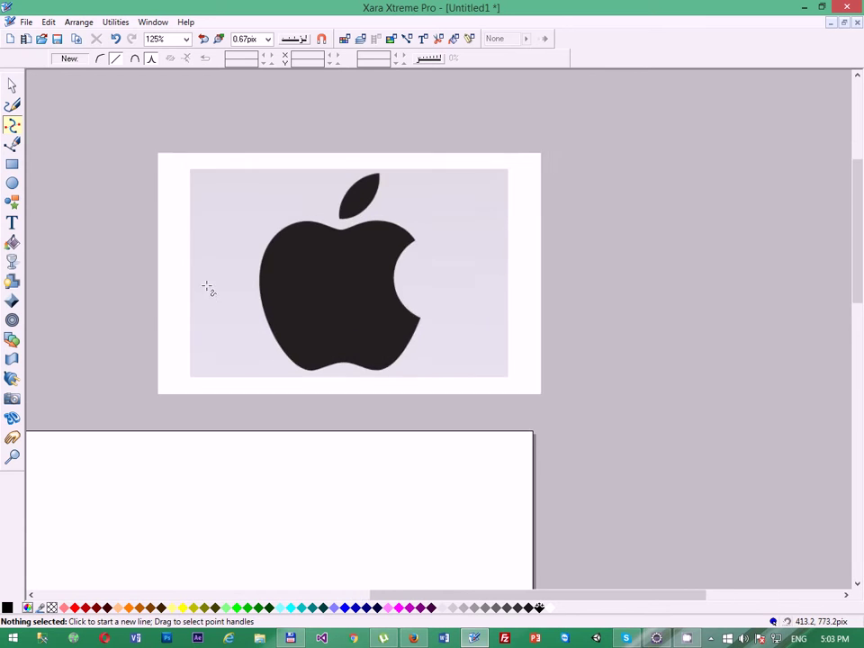
scroll(208, 289, up, 2)
scroll(438, 322, down, 4)
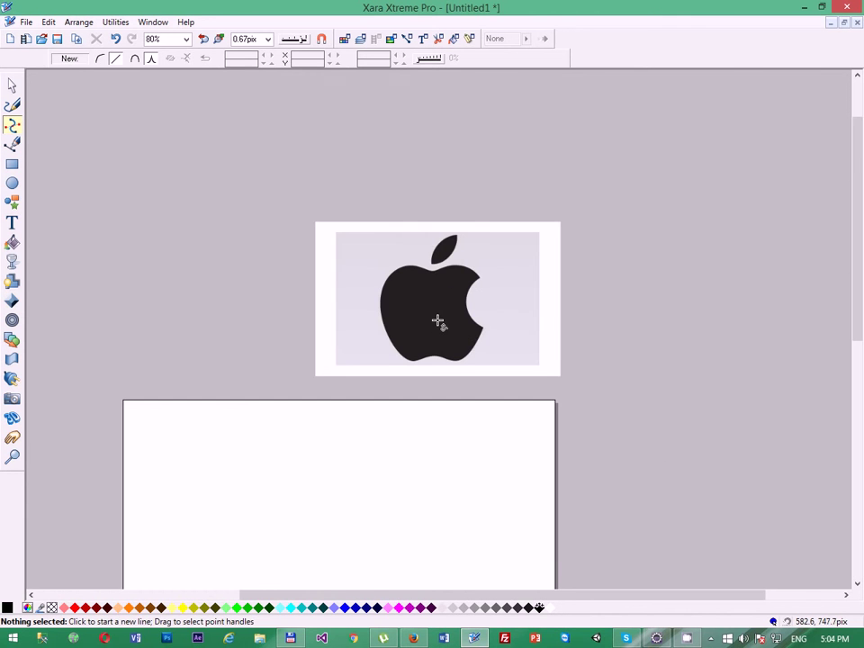
scroll(256, 175, up, 4)
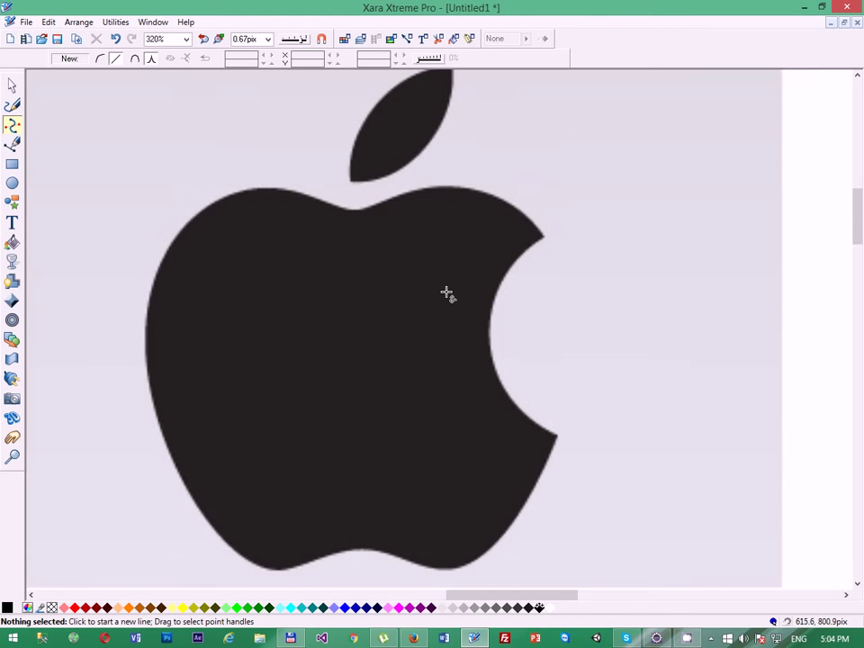
scroll(447, 293, down, 2)
click(12, 85)
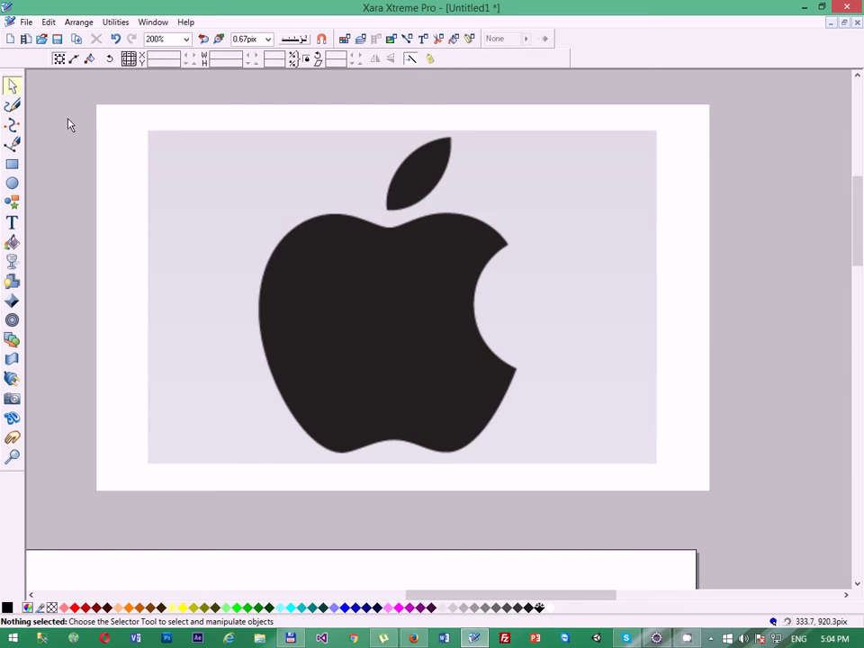
- Draw a straight line about 72 px long with the Shape Editor from the leaf's upper tip to its lower tip
click(12, 125)
scroll(423, 248, up, 2)
scroll(442, 208, down, 3)
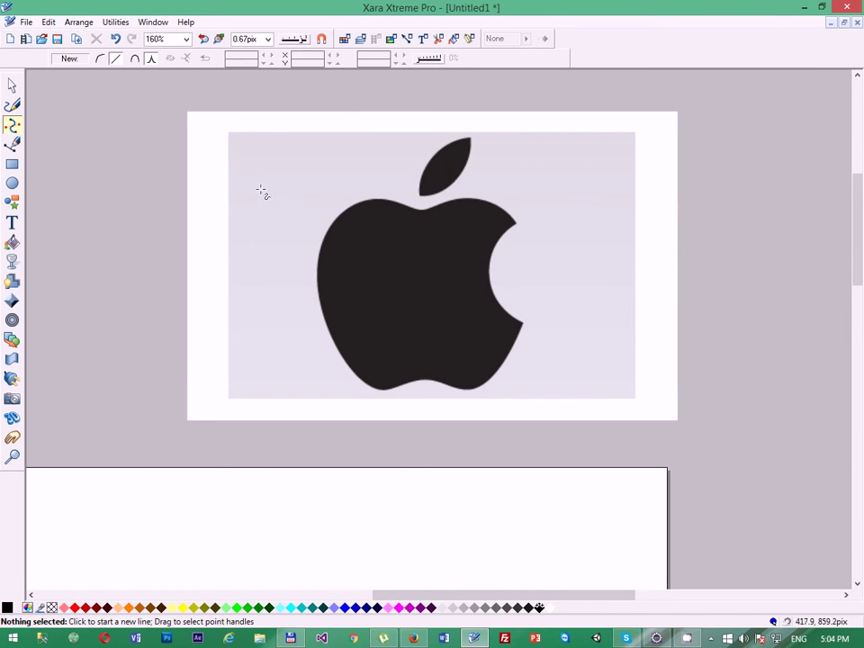
scroll(462, 146, up, 2)
scroll(480, 135, up, 6)
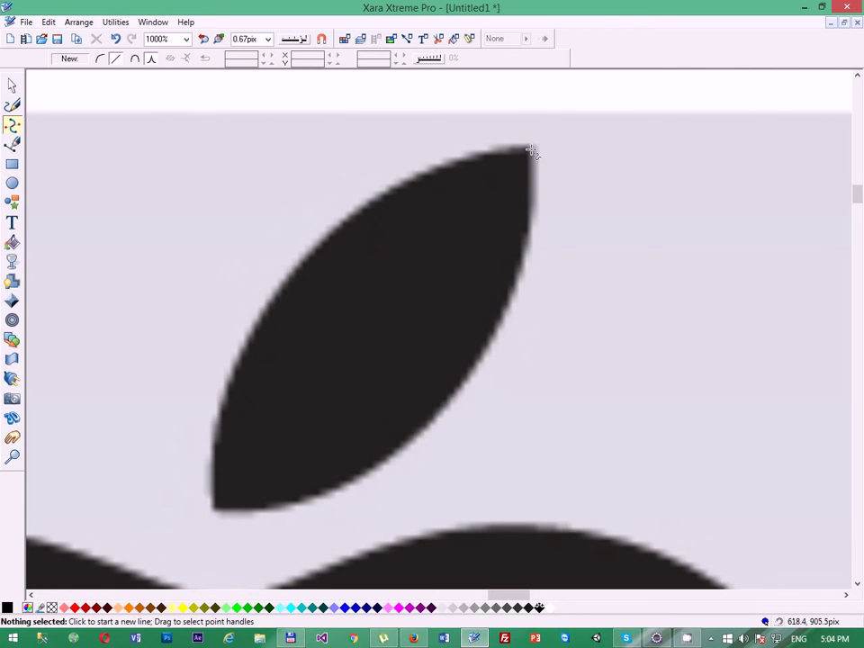
click(12, 125)
click(533, 150)
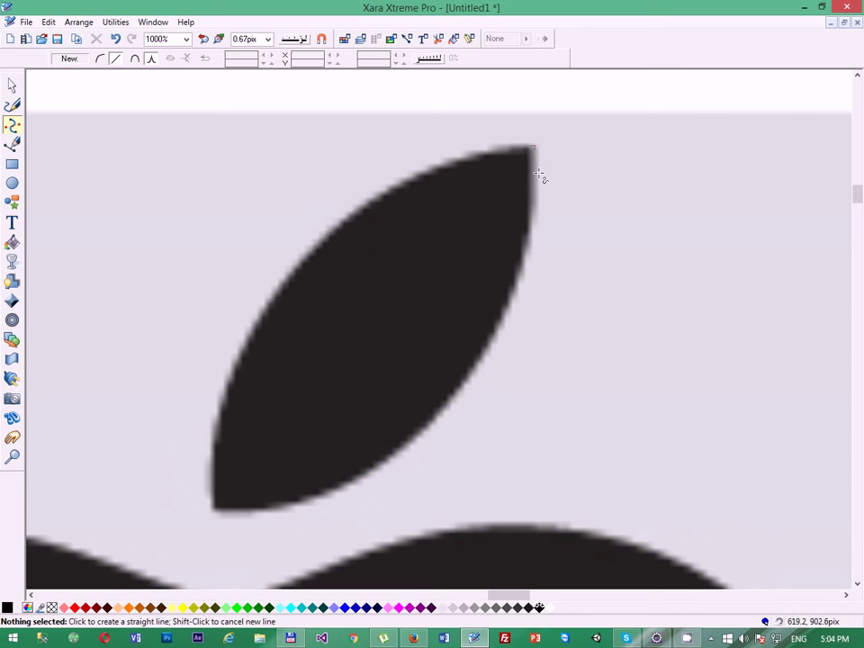
click(214, 512)
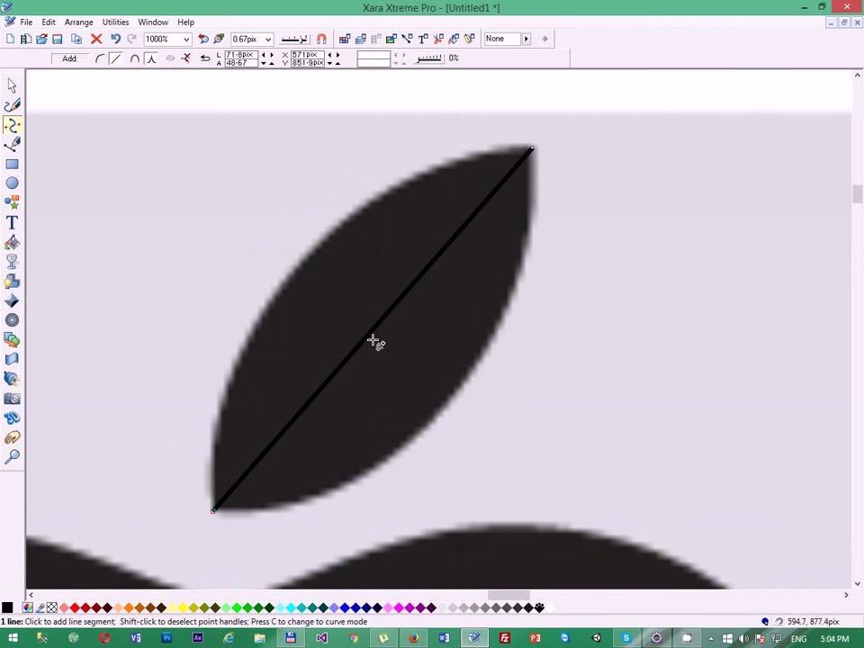
- Try bending the straight line into a curve along the leaf's left edge, and undo the reshaping
drag(366, 343, 230, 260)
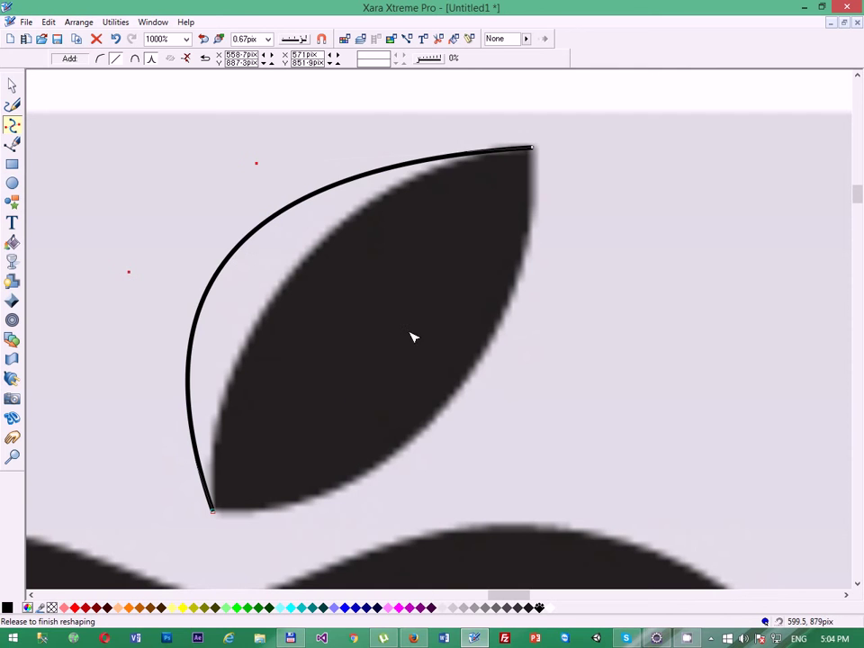
drag(410, 337, 316, 261)
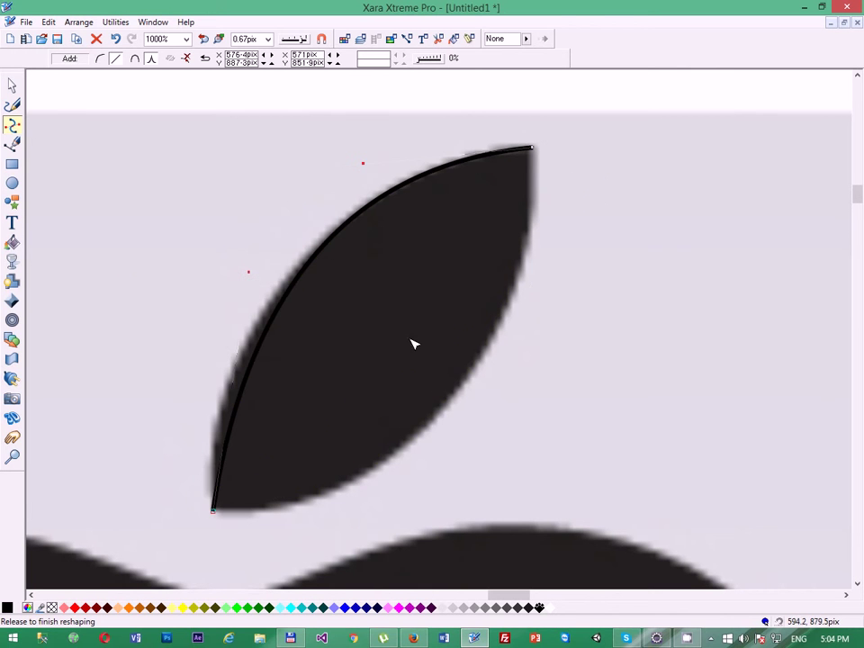
drag(710, 301, 753, 228)
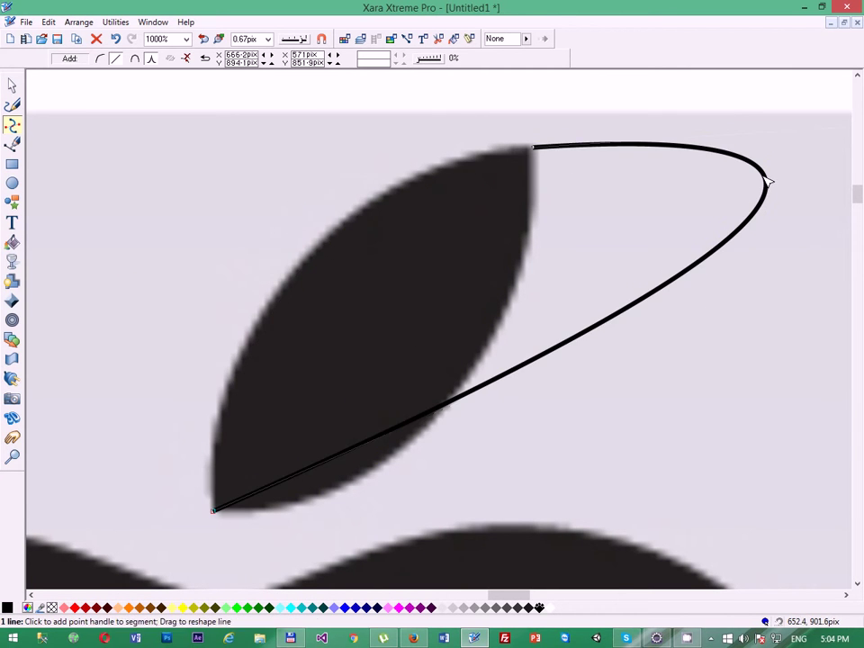
drag(766, 183, 182, 303)
drag(128, 365, 166, 353)
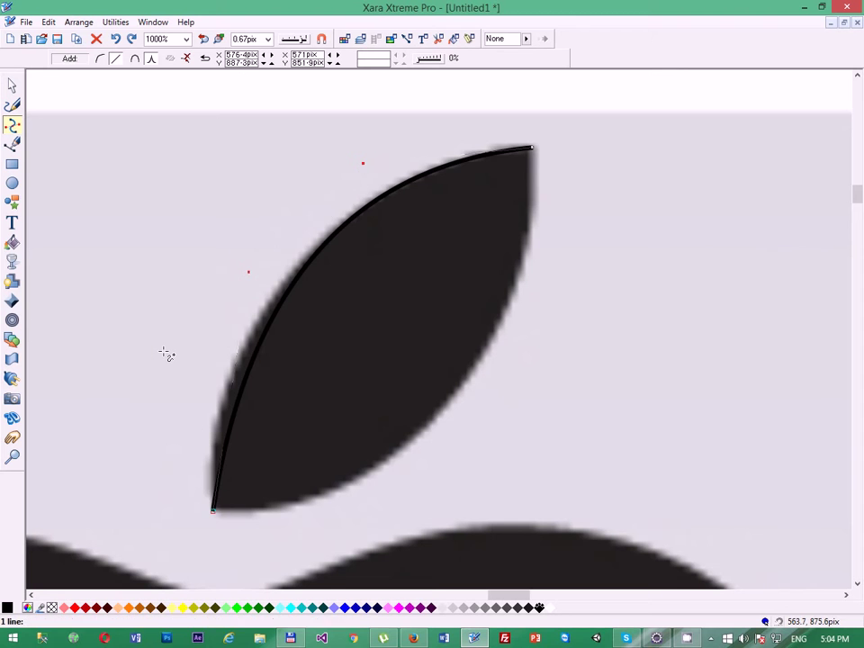
key(ctrl+z)
key(ctrl+z)
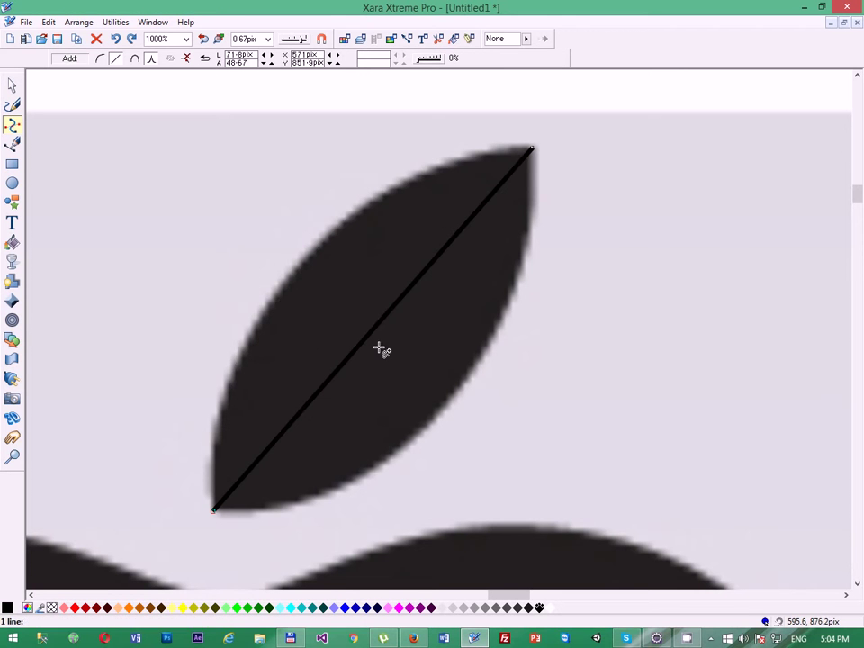
drag(378, 324, 290, 299)
key(ctrl+z)
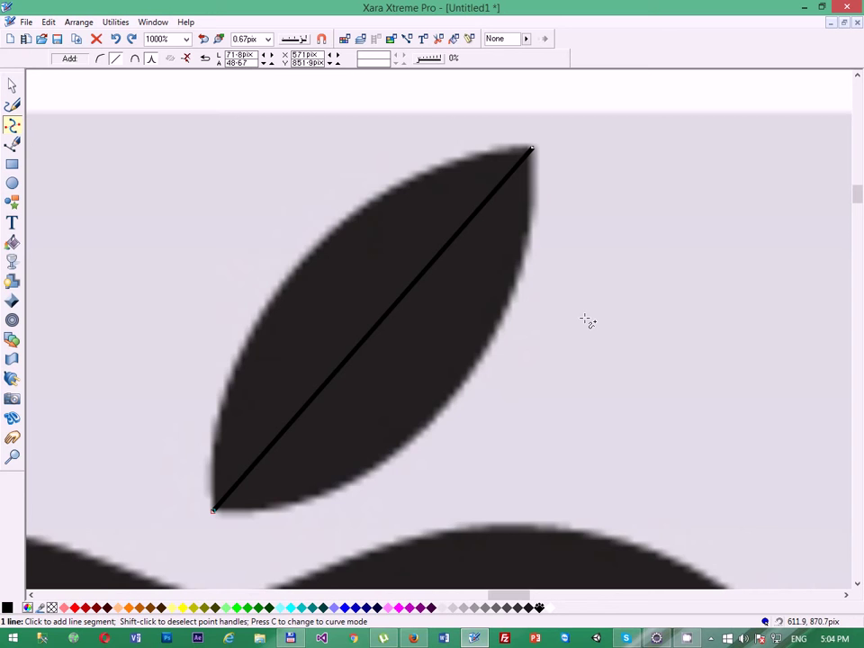
- Examine the drawn line up close against the leaf, including its lower endpoint
scroll(578, 154, up, 1)
scroll(370, 218, down, 1)
scroll(179, 468, down, 1)
scroll(162, 502, up, 1)
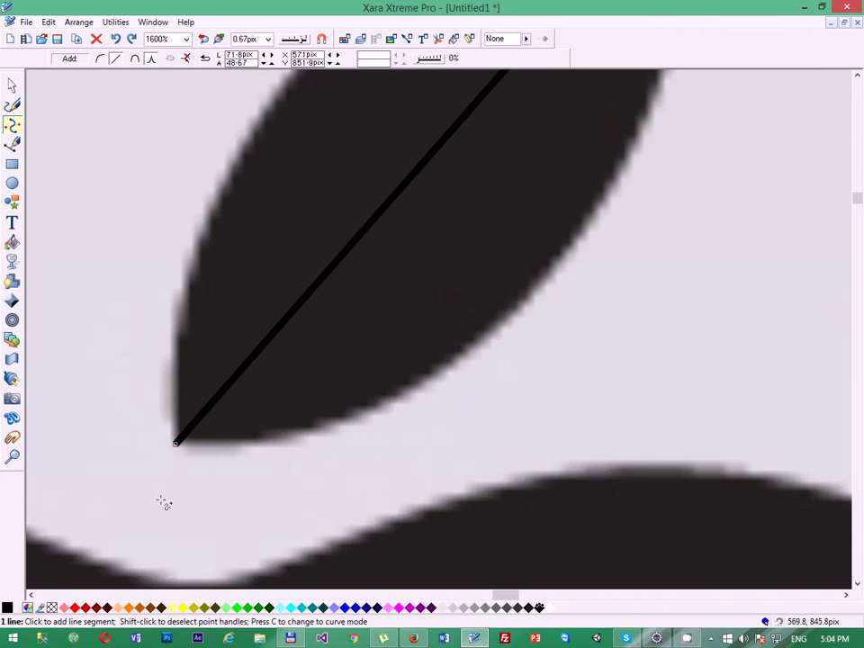
scroll(539, 160, up, 1)
scroll(556, 170, down, 1)
scroll(560, 173, up, 2)
scroll(654, 195, down, 2)
scroll(655, 190, up, 1)
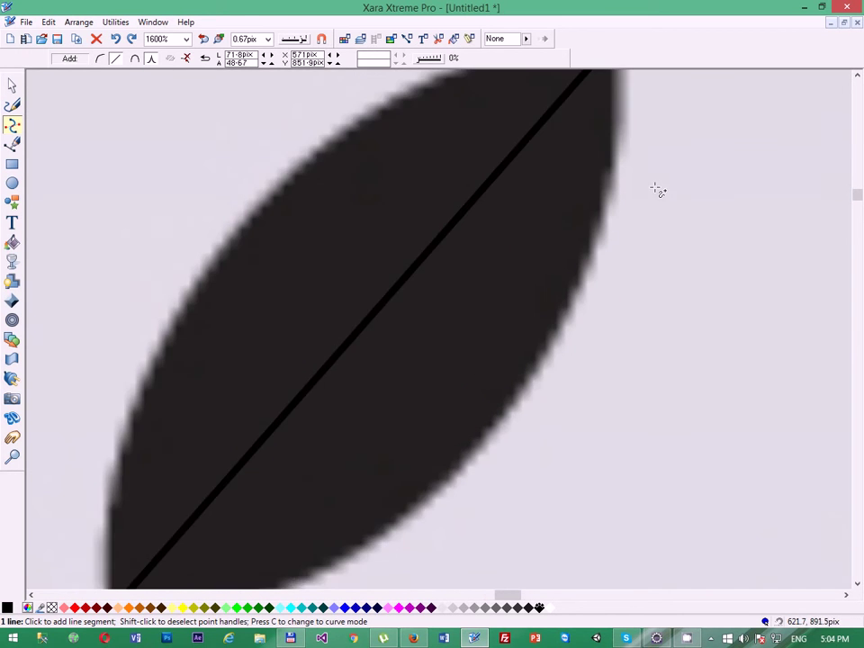
- Check the line's upper and lower endpoints closely against the leaf's two tips
scroll(655, 189, down, 2)
scroll(155, 479, up, 1)
scroll(152, 481, down, 2)
scroll(604, 147, up, 1)
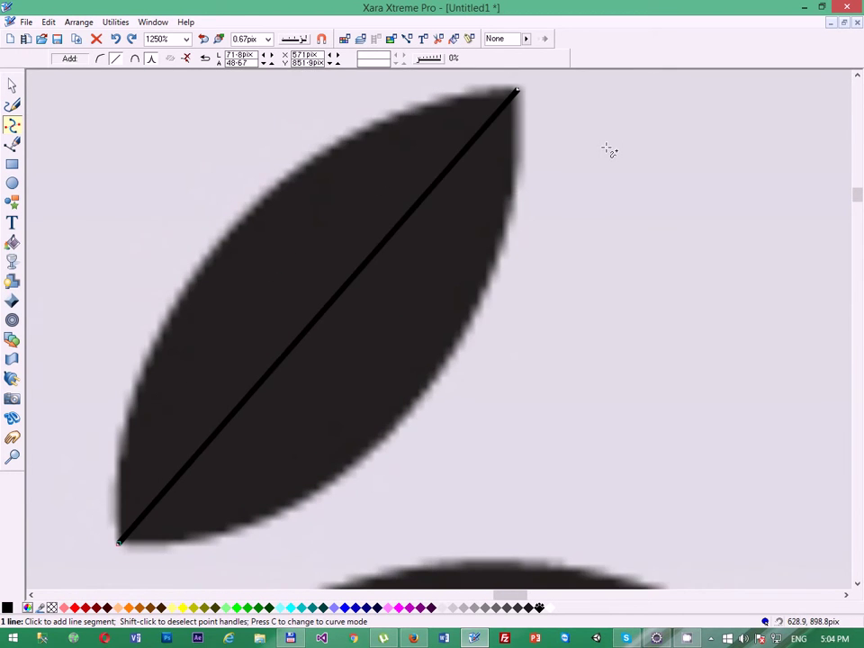
scroll(466, 96, up, 2)
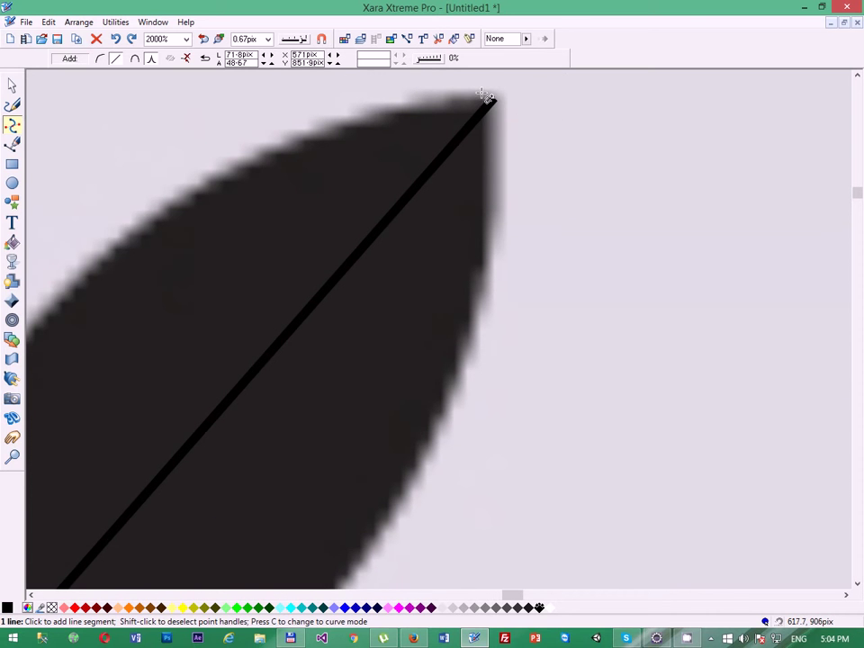
scroll(489, 94, down, 2)
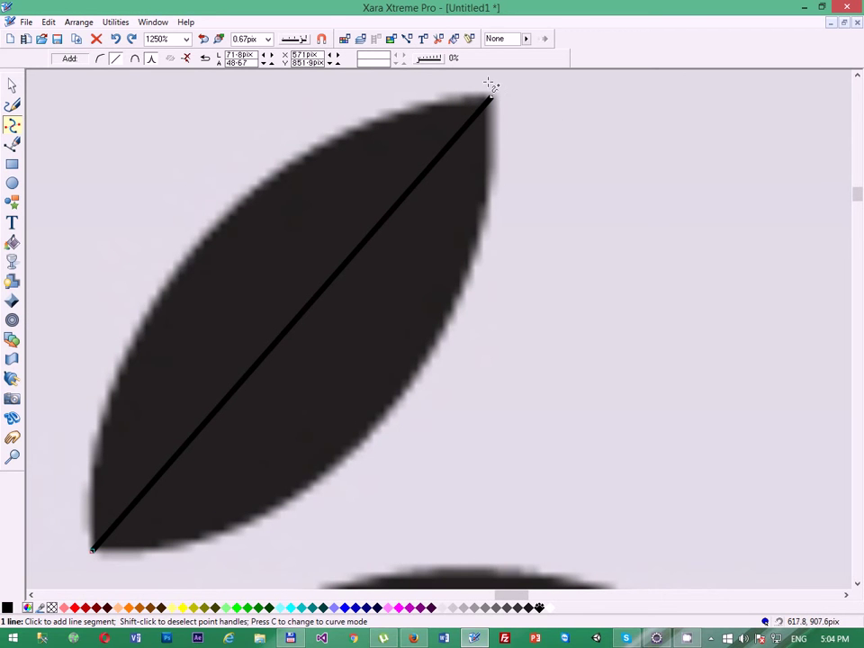
mouse_move(490, 84)
mouse_down()
mouse_move(544, 135)
mouse_move(495, 101)
mouse_move(518, 81)
mouse_move(492, 96)
mouse_up()
scroll(189, 468, down, 2)
scroll(420, 193, up, 1)
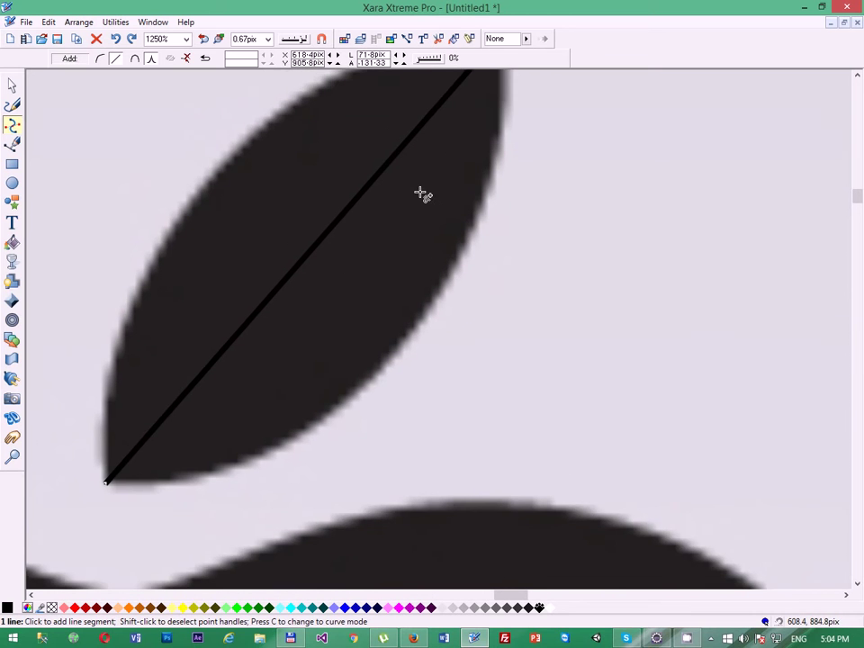
scroll(157, 444, down, 2)
scroll(99, 371, up, 1)
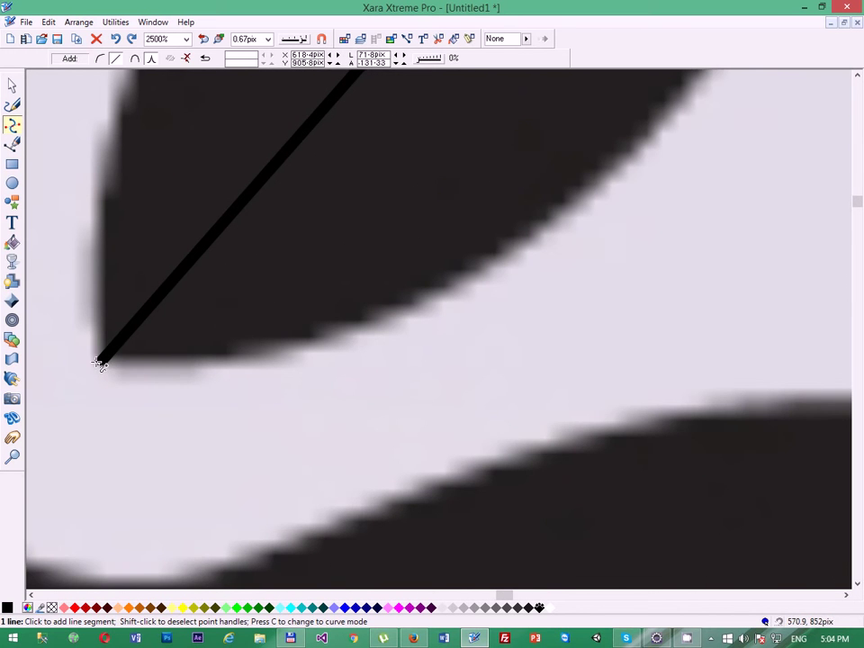
scroll(162, 395, down, 2)
scroll(230, 294, up, 1)
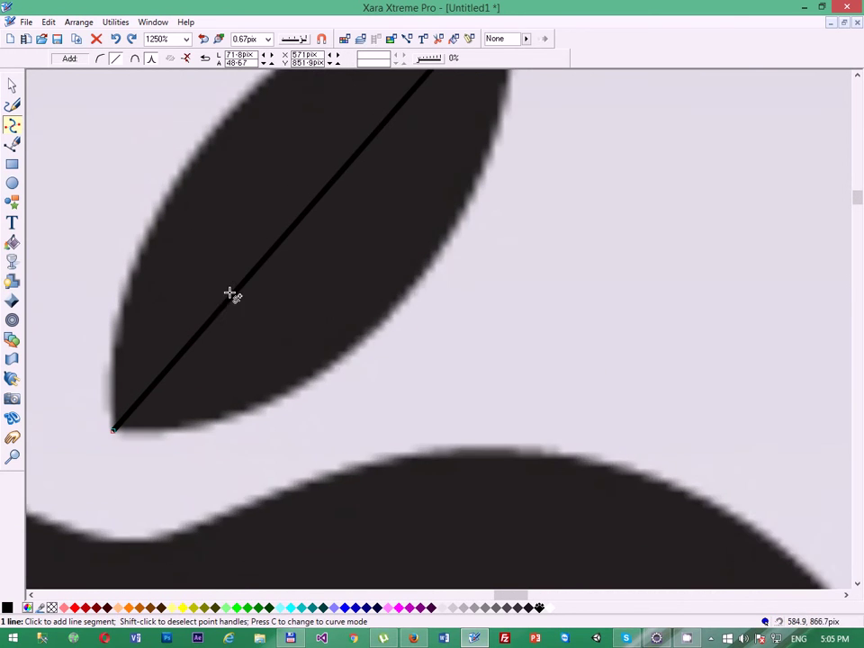
scroll(545, 187, up, 3)
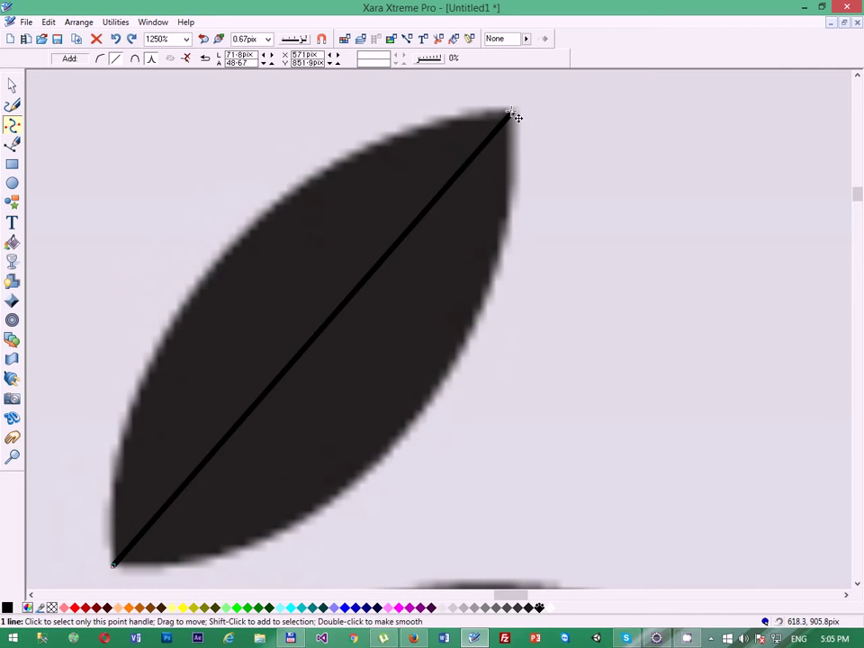
- Try moving the line's endpoints away from the leaf's tips, and undo the moves
drag(512, 113, 561, 174)
key(ctrl+z)
click(112, 565)
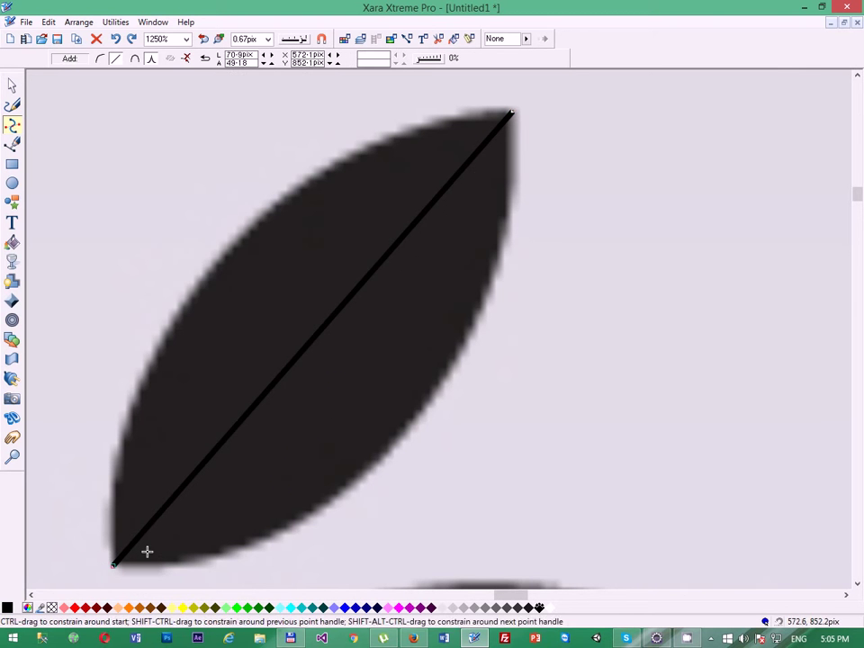
mouse_move(513, 115)
mouse_down()
mouse_move(532, 114)
mouse_move(645, 197)
mouse_move(638, 236)
mouse_move(322, 238)
mouse_move(395, 237)
mouse_move(354, 303)
mouse_move(467, 245)
mouse_move(467, 123)
mouse_move(512, 114)
mouse_up()
scroll(84, 504, down, 1)
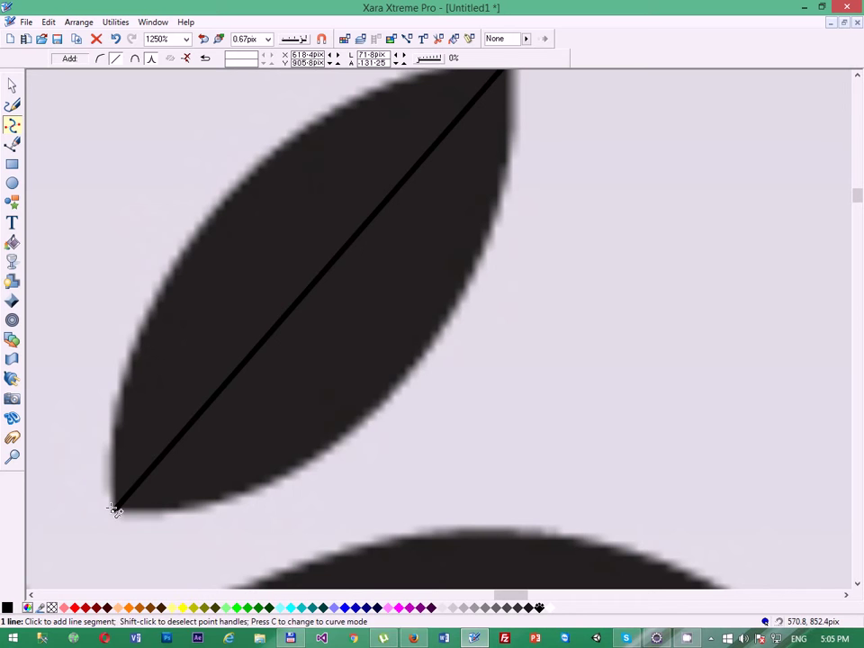
- Bend the straight line and adjust both of its curve handles so it follows the leaf's upper-left edge
click(113, 511)
drag(294, 315, 235, 286)
scroll(235, 285, left, 1)
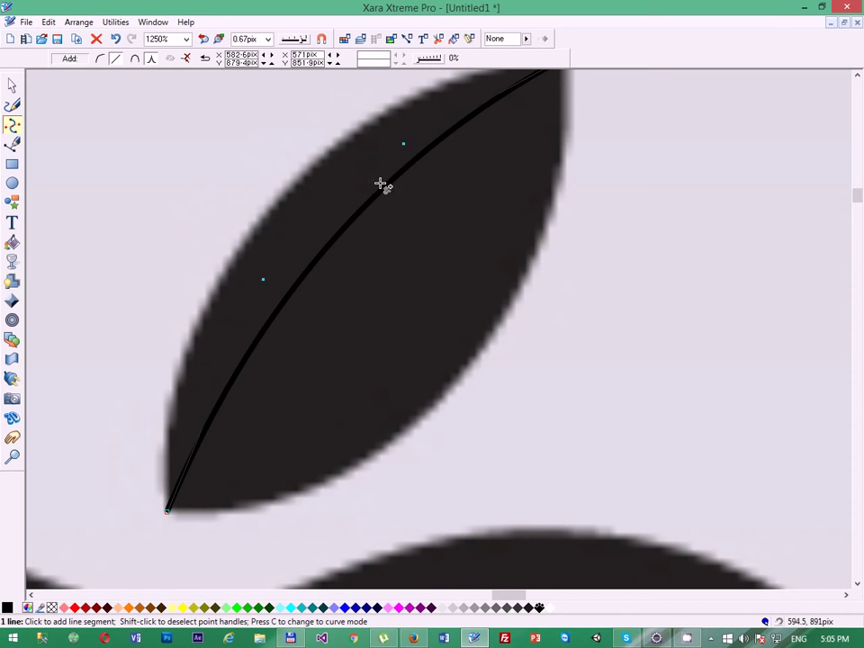
scroll(380, 184, down, 1)
scroll(395, 199, up, 1)
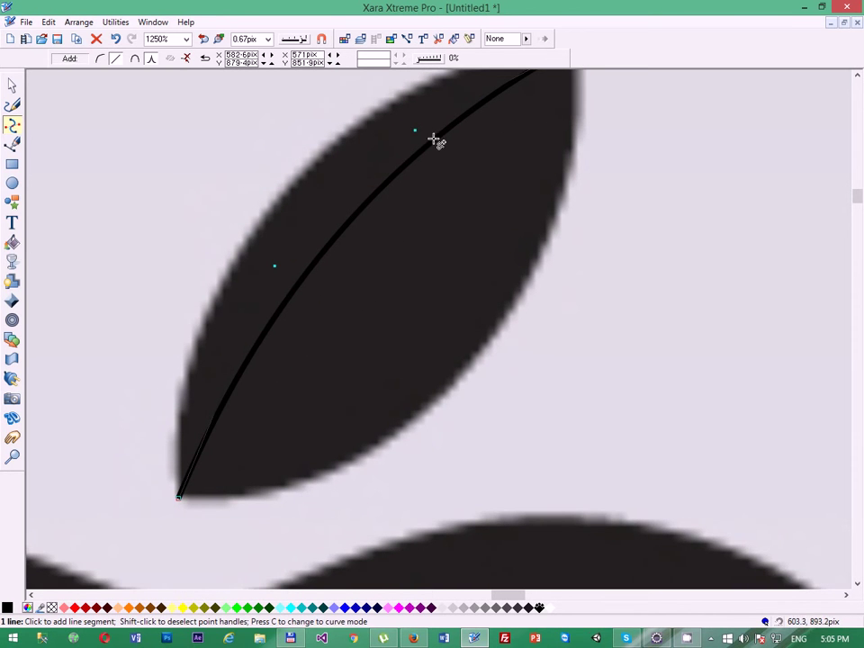
drag(278, 271, 158, 226)
scroll(484, 295, up, 1)
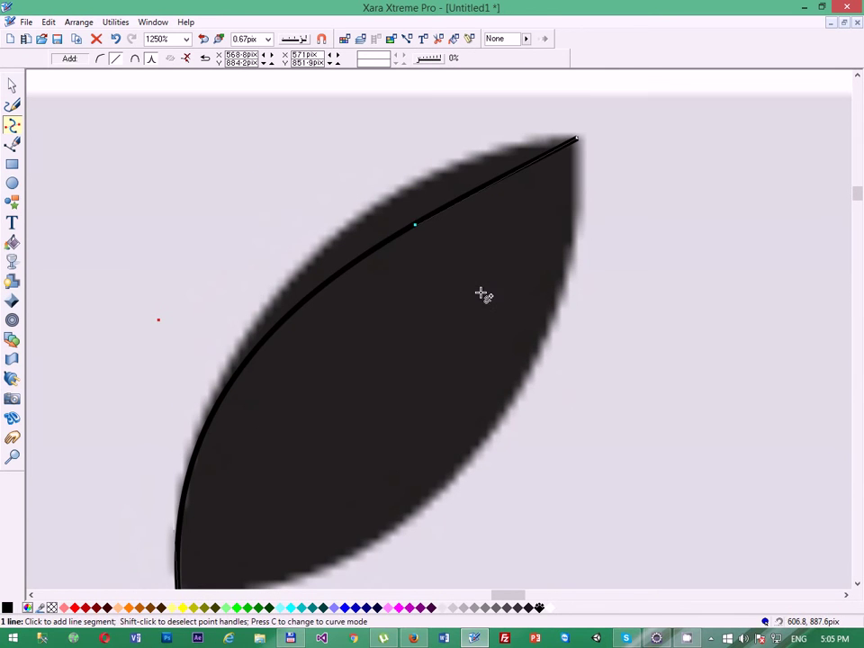
drag(417, 227, 415, 130)
scroll(392, 168, down, 2)
scroll(386, 183, down, 1)
scroll(293, 259, up, 1)
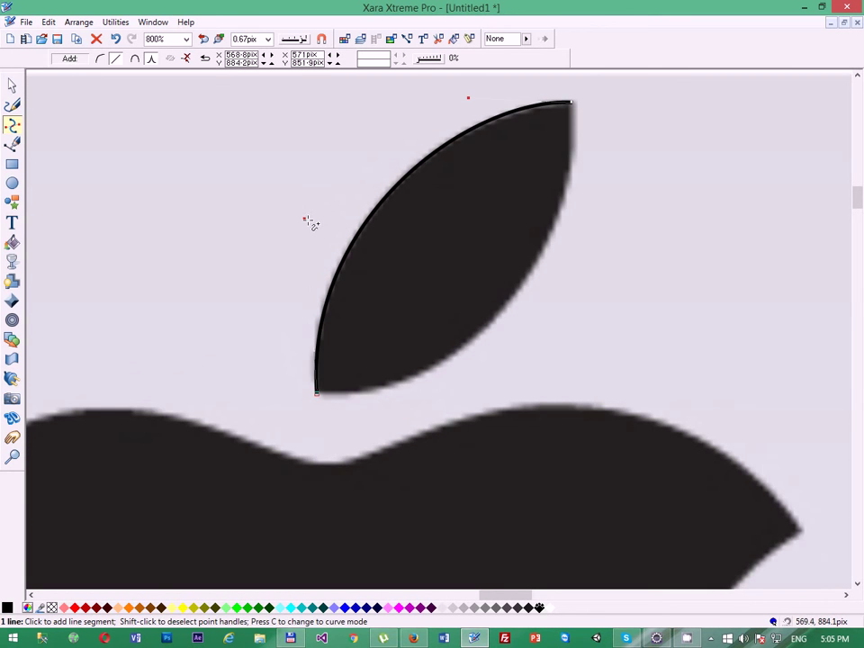
- Try shifting the lower curve handle slightly farther outward from the leaf, and undo the shift
drag(305, 221, 296, 217)
scroll(398, 235, up, 1)
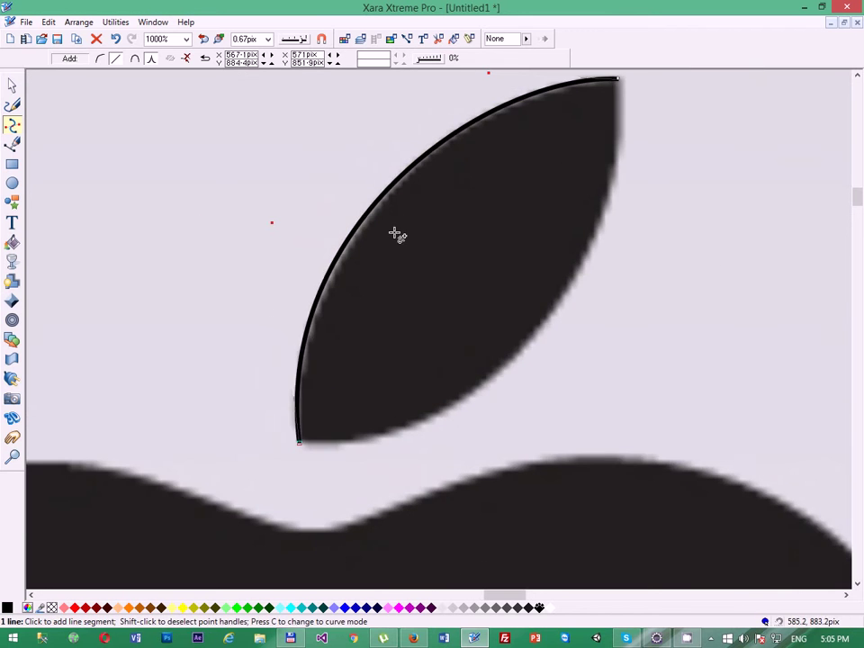
scroll(646, 137, up, 2)
scroll(642, 135, up, 1)
scroll(642, 135, down, 1)
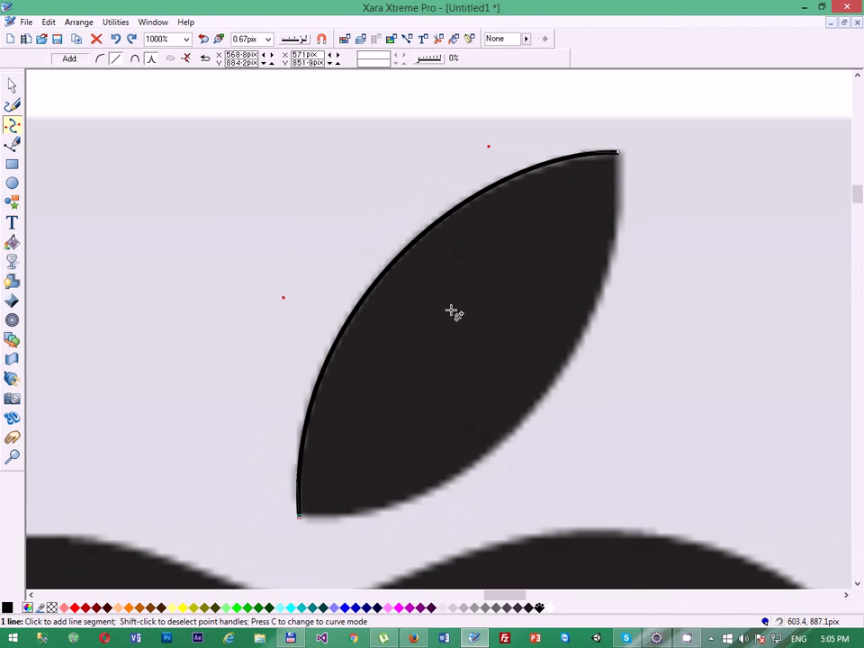
- Inspect how closely the curve follows the leaf's upper-left edge from tip to tip
scroll(451, 311, down, 1)
scroll(390, 366, right, 1)
scroll(476, 219, down, 1)
scroll(476, 220, up, 3)
scroll(523, 170, up, 1)
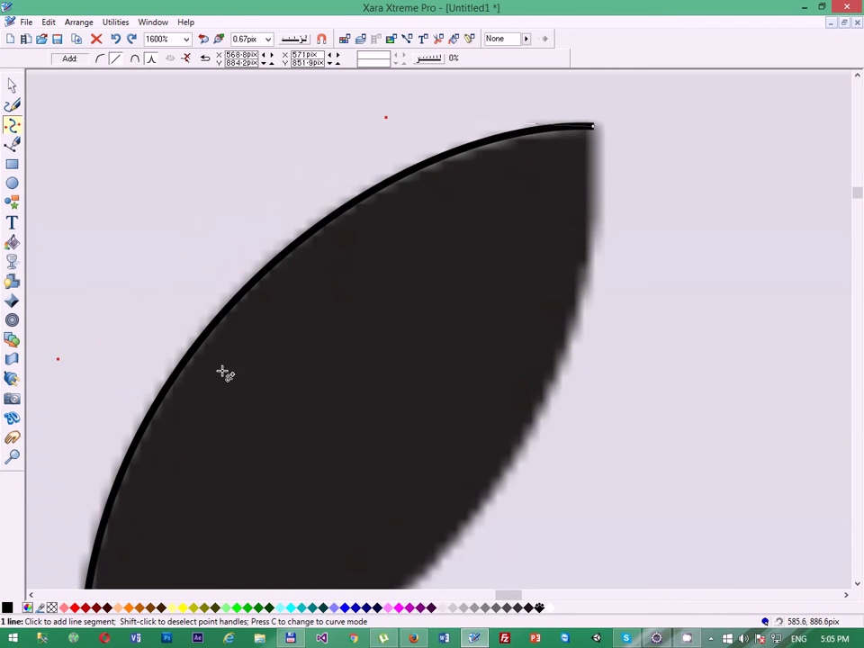
scroll(225, 373, down, 3)
scroll(216, 337, left, 1)
scroll(228, 336, up, 1)
scroll(232, 336, down, 4)
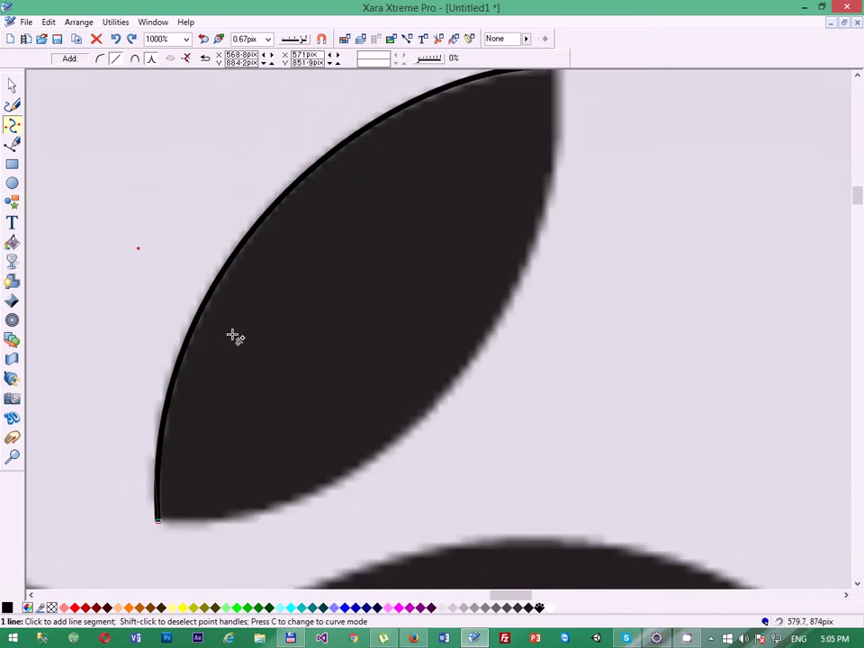
scroll(225, 356, up, 3)
scroll(211, 405, up, 1)
scroll(280, 334, left, 1)
scroll(280, 335, right, 1)
scroll(279, 335, down, 1)
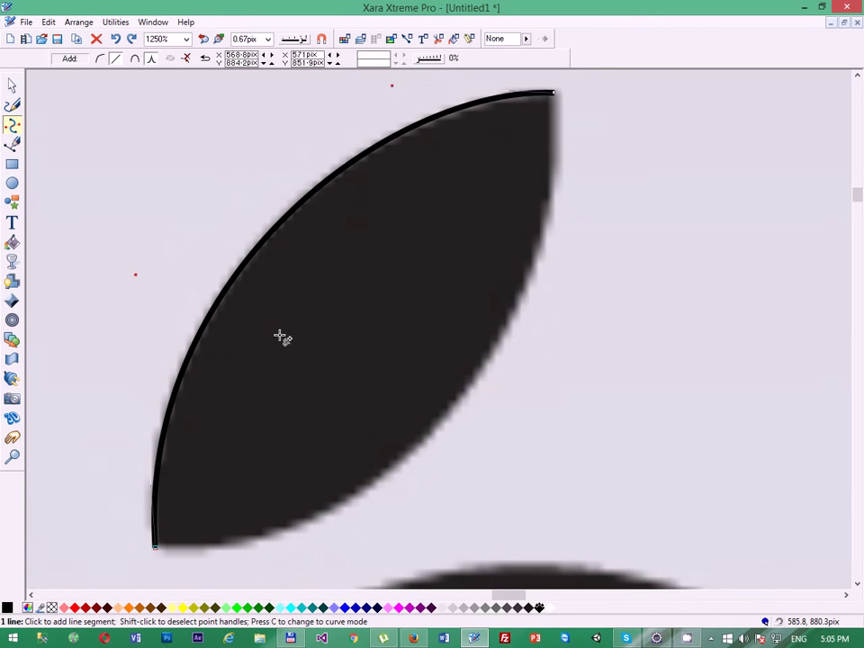
scroll(360, 311, down, 1)
scroll(396, 234, up, 1)
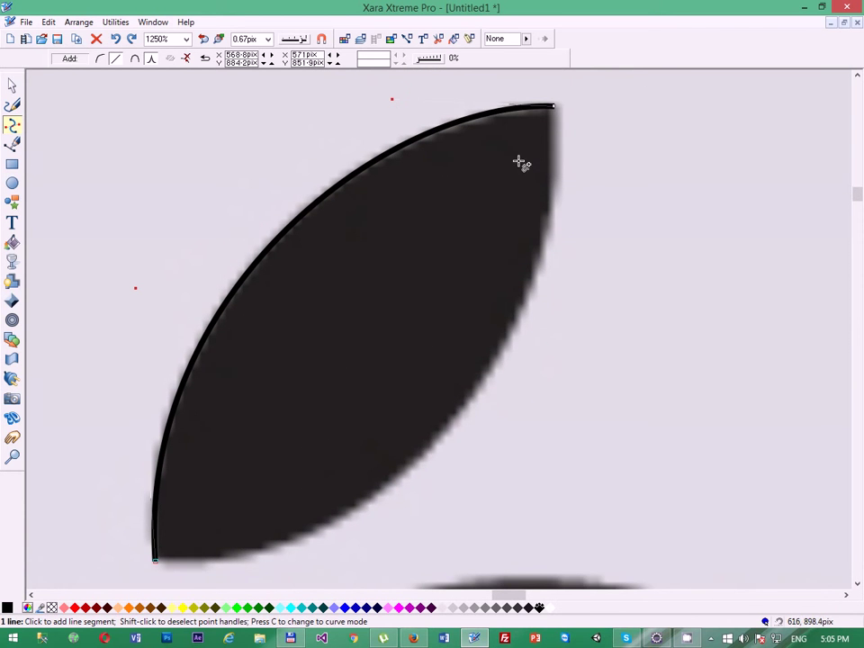
scroll(552, 347, down, 1)
scroll(544, 208, up, 2)
scroll(221, 406, down, 3)
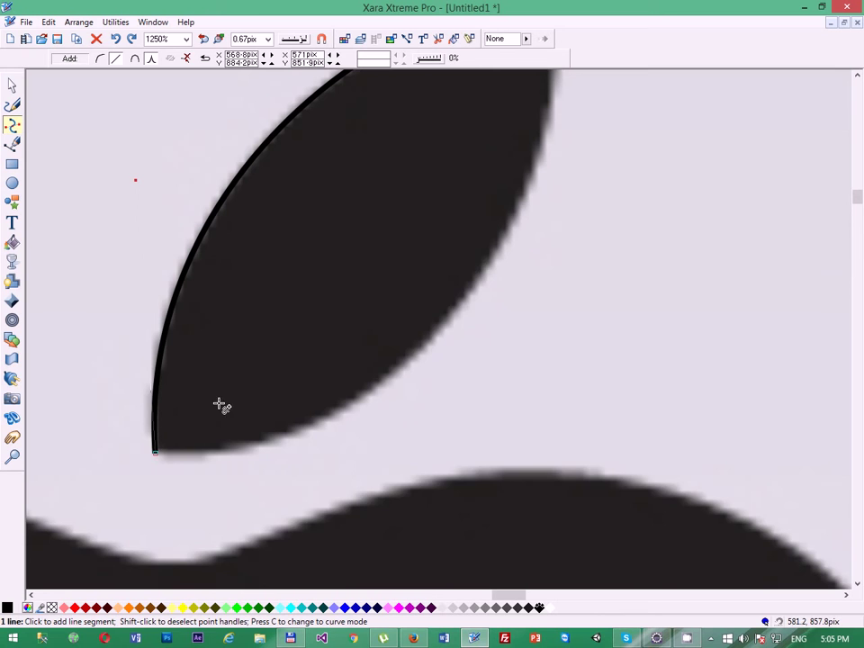
scroll(189, 454, up, 2)
- Close the leaf outline between its tips, bend the closing segment along the leaf's lower-right edge, and deselect the shape
key(Return)
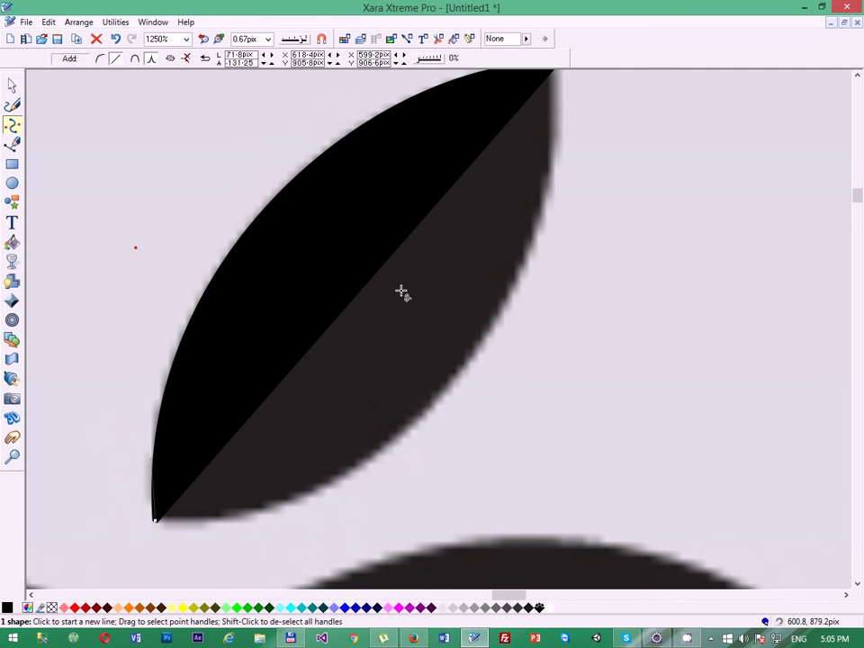
drag(362, 293, 455, 393)
scroll(405, 396, down, 2)
drag(106, 353, 320, 421)
mouse_move(424, 399)
mouse_down()
mouse_move(394, 419)
mouse_move(422, 397)
mouse_up()
scroll(504, 351, up, 2)
drag(550, 334, 570, 322)
scroll(492, 360, down, 3)
click(11, 85)
key(Escape)
scroll(441, 343, down, 2)
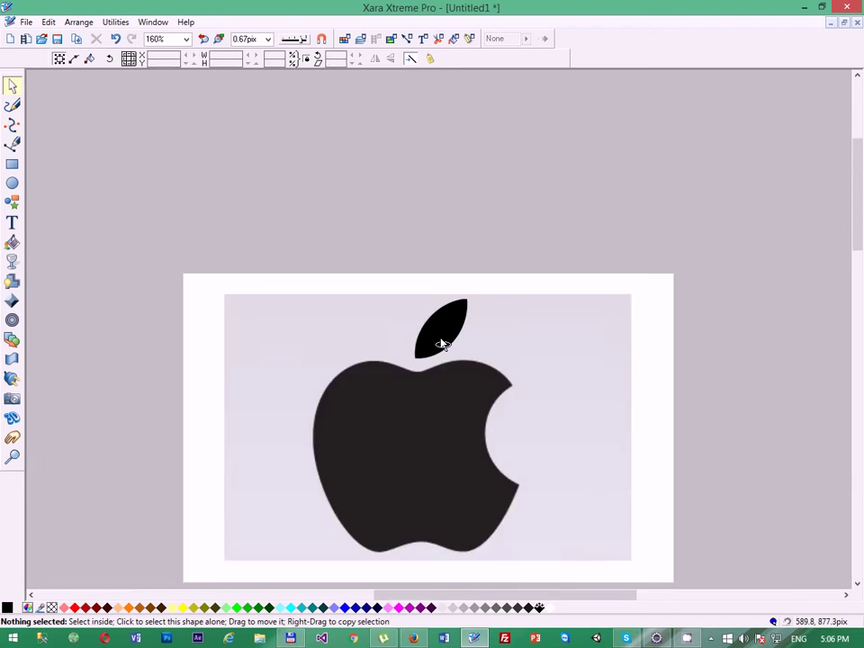
- Try moving the traced leaf shape off the photo's leaf, and undo the move
scroll(441, 343, up, 3)
drag(425, 313, 395, 311)
key(ctrl+z)
scroll(405, 392, down, 3)
scroll(463, 400, down, 1)
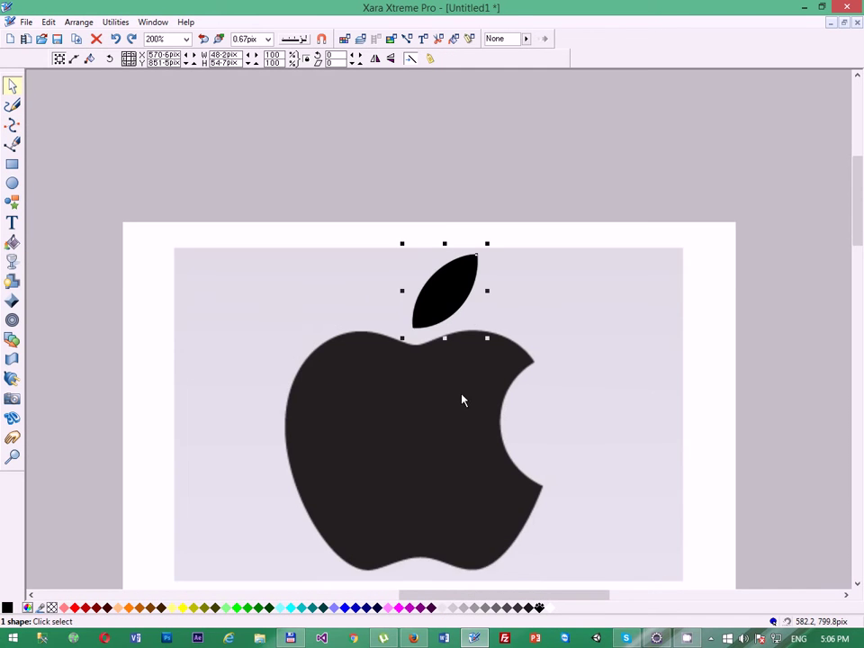
- Draw a straight line with the Shape Editor from the apple's upper-left lobe near the notch to its upper-left side
scroll(462, 400, up, 1)
click(12, 125)
scroll(467, 336, up, 1)
scroll(394, 320, down, 2)
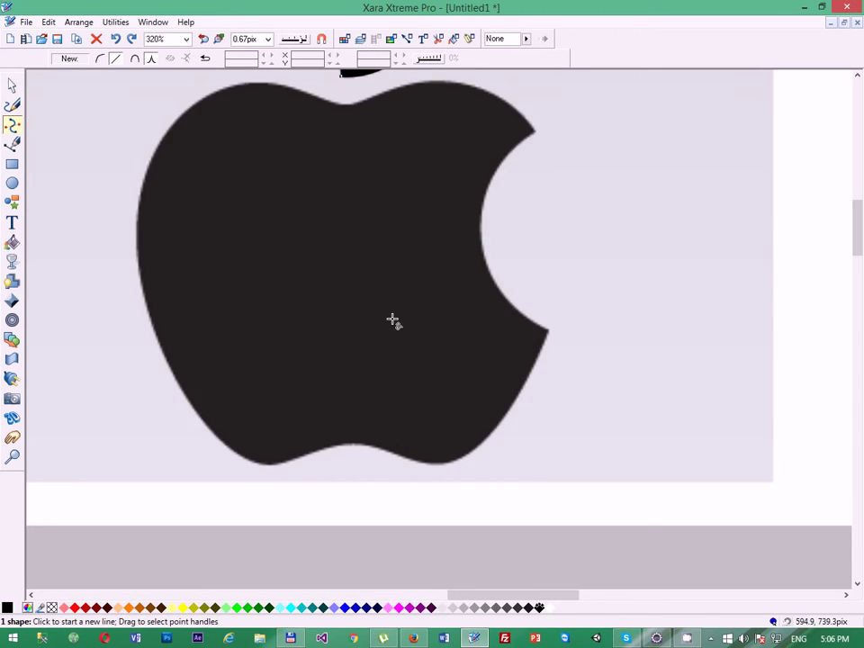
scroll(338, 363, up, 1)
scroll(297, 207, up, 3)
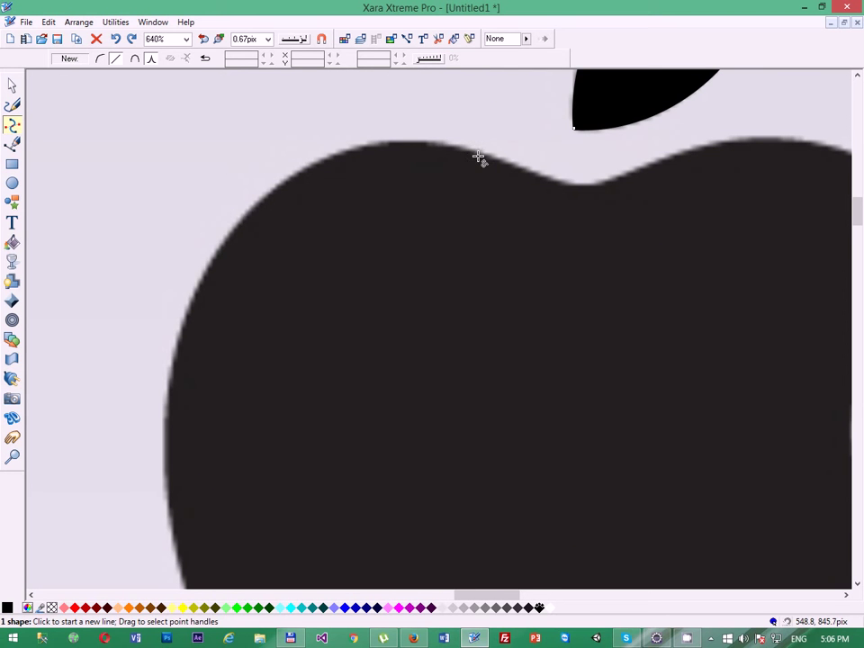
click(484, 150)
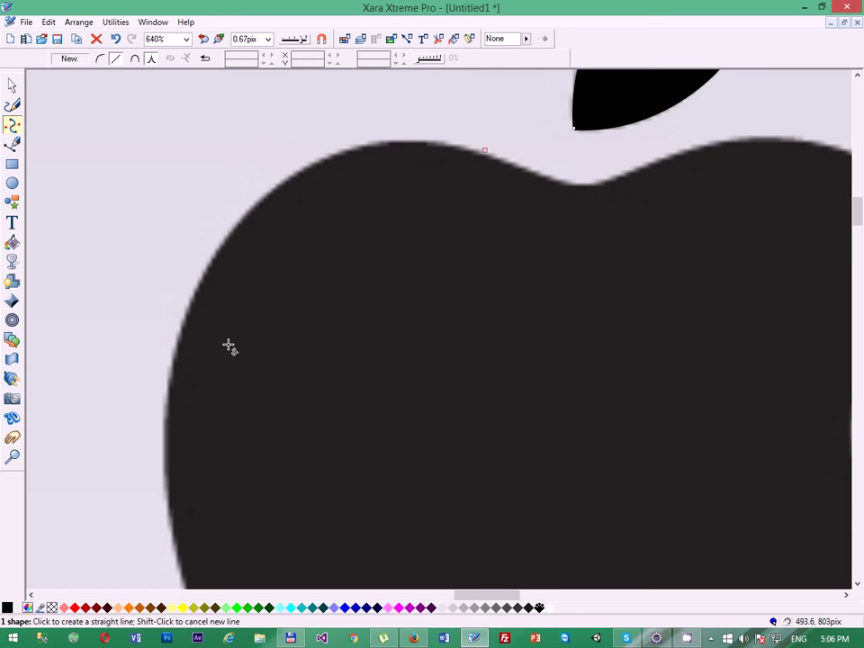
click(172, 366)
- Bend the line along the apple's upper-left lobe, fine-tuning its curve handles and the endpoint near the notch
drag(321, 271, 354, 149)
scroll(325, 184, up, 1)
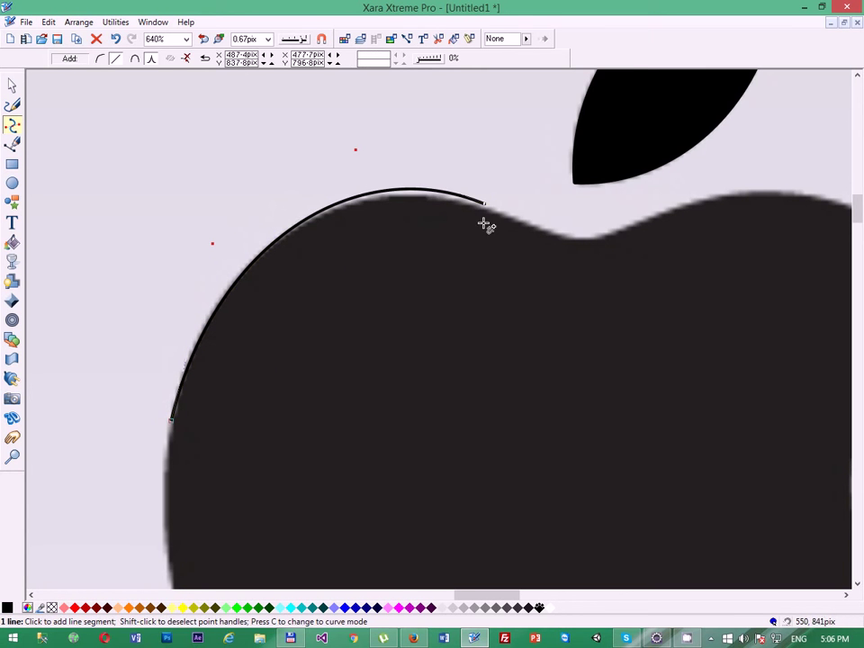
scroll(486, 216, up, 2)
drag(487, 204, 487, 207)
drag(319, 195, 311, 197)
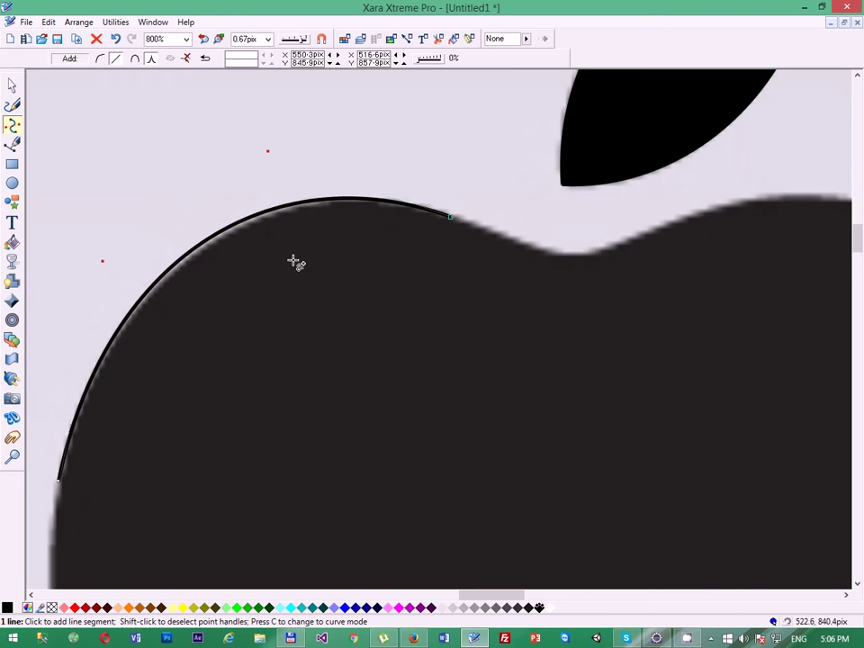
- Continue the outline from its endpoint on the apple's left side with a straight segment about 126 px long to the lower-left edge
scroll(291, 262, down, 1)
scroll(262, 429, up, 1)
scroll(262, 429, down, 5)
scroll(264, 429, down, 2)
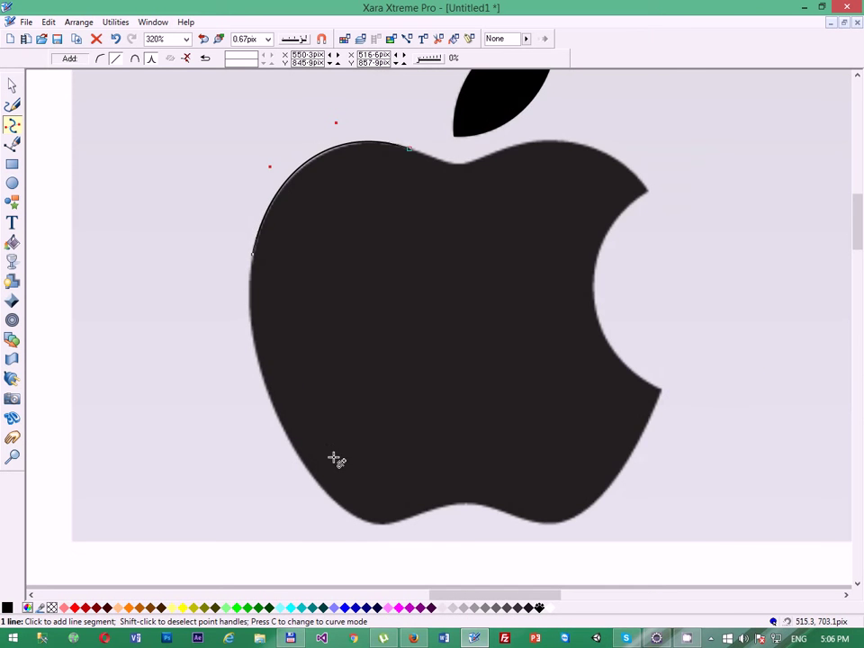
scroll(330, 481, up, 2)
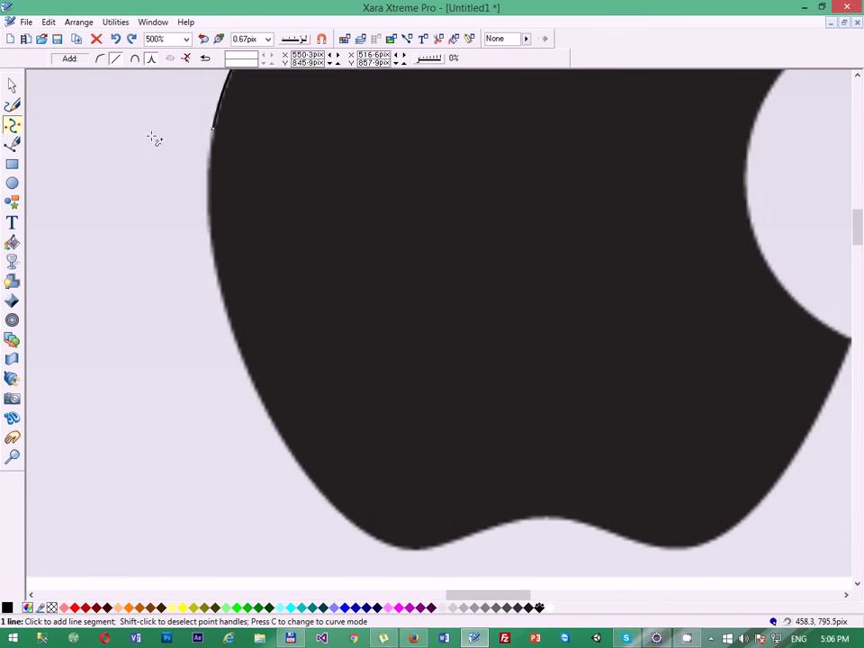
click(242, 151)
key(ctrl+z)
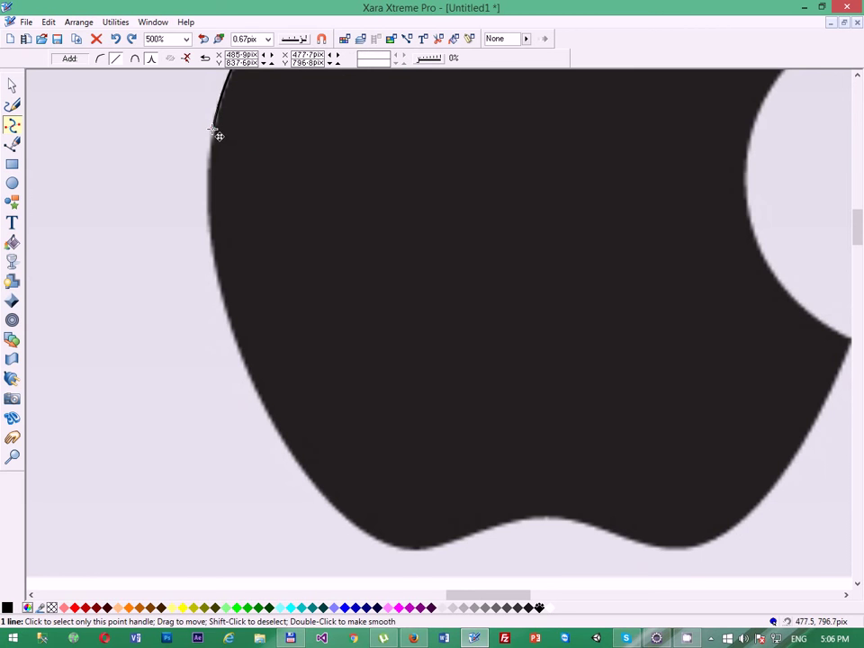
scroll(216, 230, up, 1)
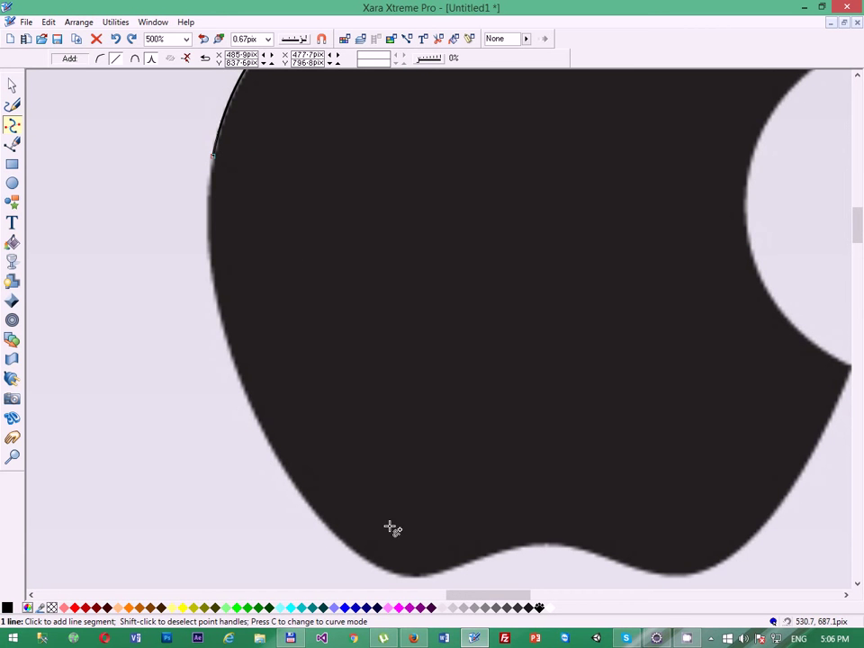
click(359, 554)
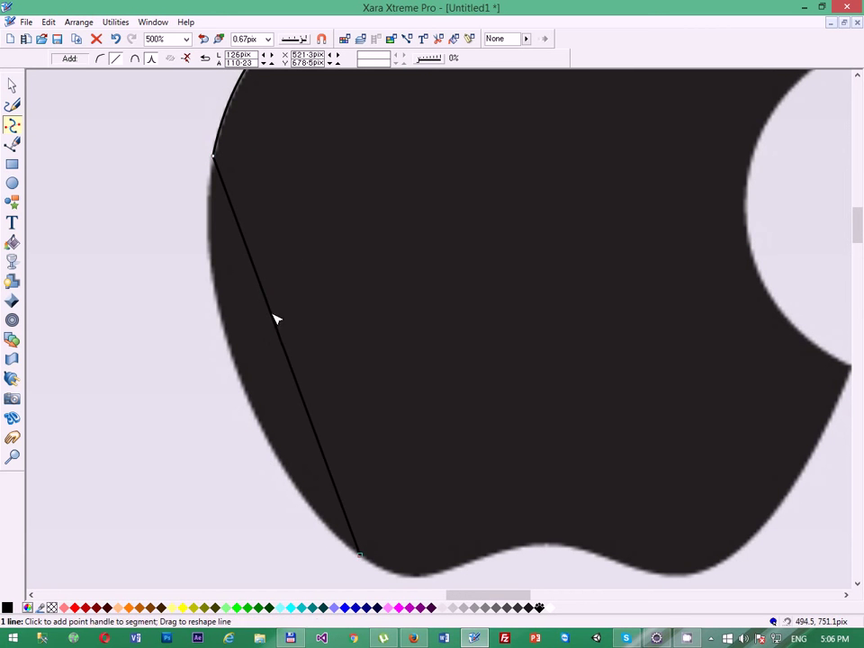
- Bend the straight left-side segment so it follows the apple's left edge down to the lower-left endpoint
drag(281, 335, 226, 344)
scroll(396, 108, up, 3)
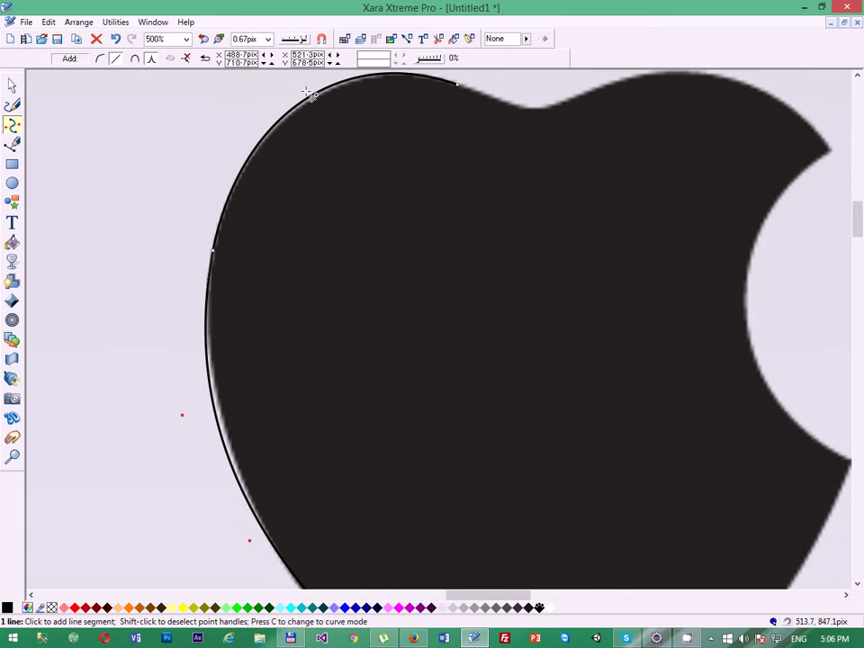
click(241, 265)
key(ctrl+z)
scroll(231, 297, down, 3)
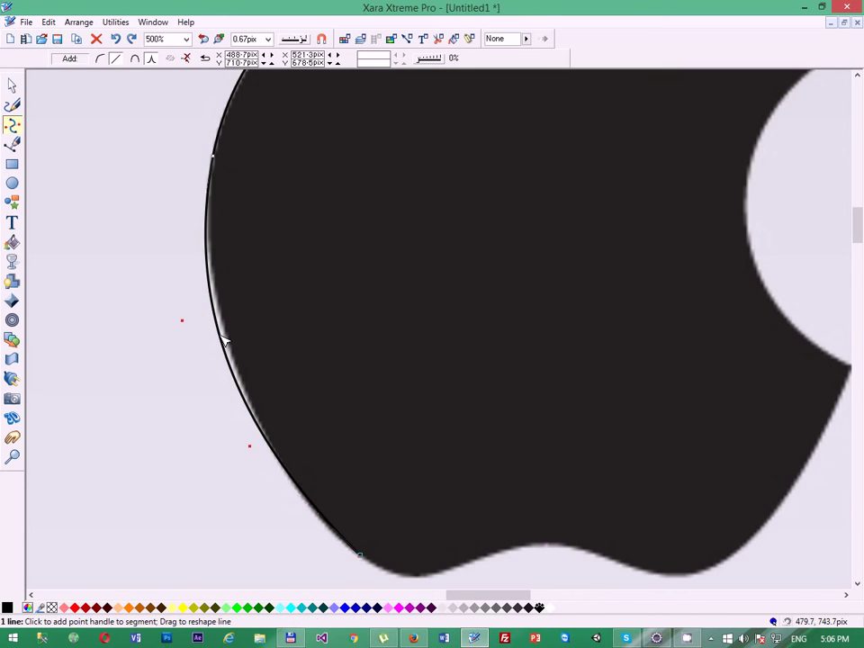
drag(225, 341, 226, 340)
scroll(225, 341, down, 3)
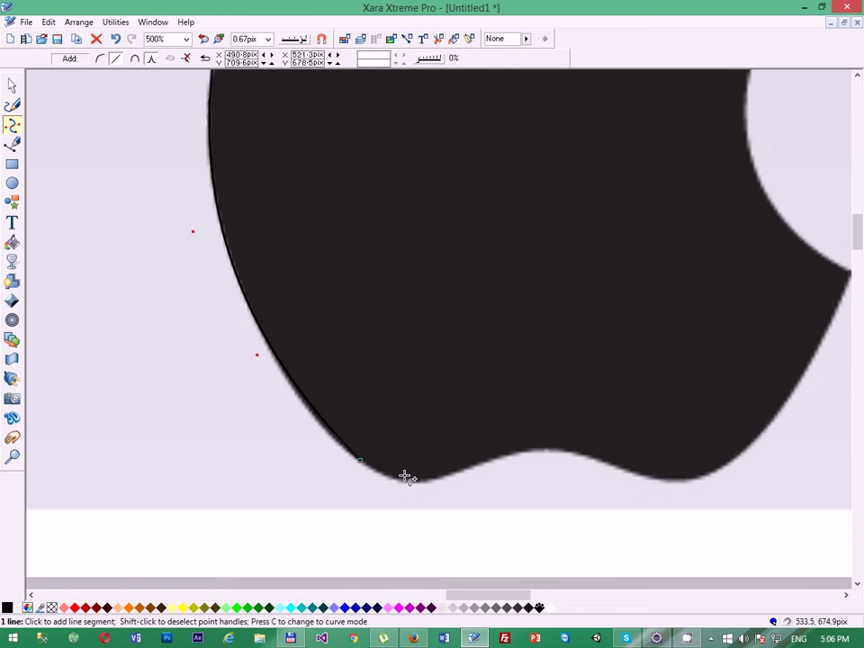
- Extend the outline with a segment about 49.9 px long to the bottom-centre hump and curve it along the apple's lower-left lobe
scroll(405, 476, up, 1)
scroll(450, 483, down, 4)
scroll(464, 484, right, 4)
click(420, 312)
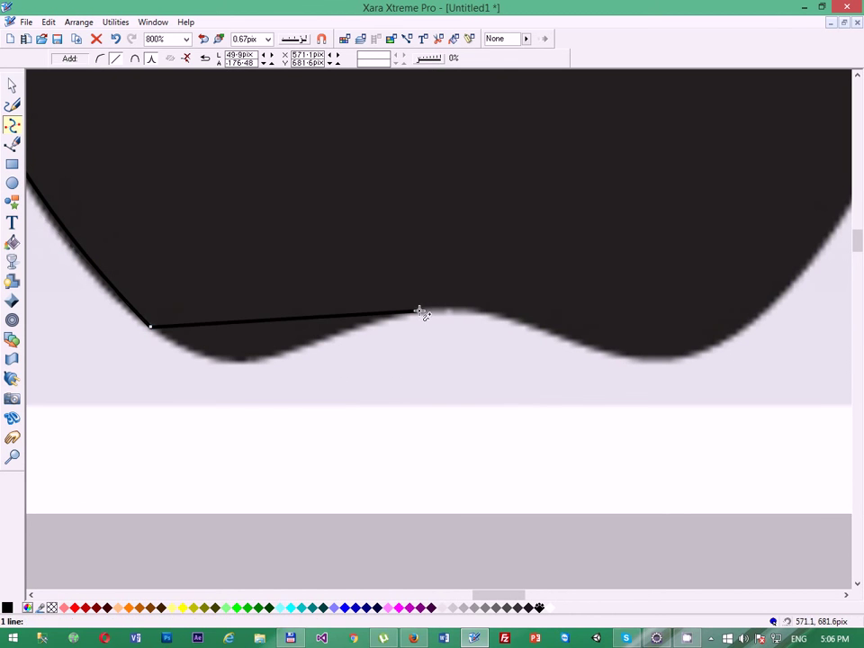
drag(247, 322, 241, 362)
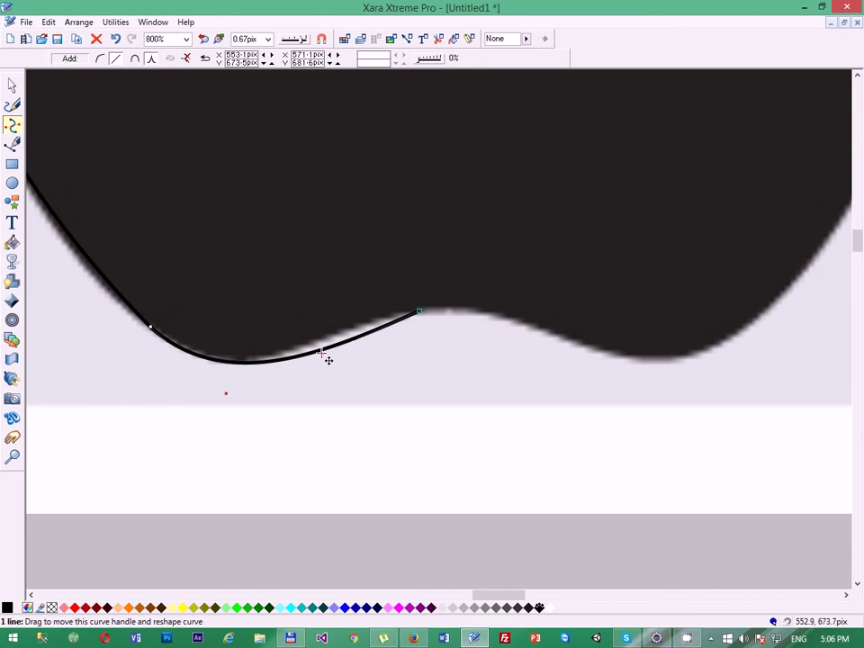
drag(327, 359, 282, 317)
- Continue the outline over the bottom-centre hump with a curved segment and adjust its endpoint at the start of the lower-right lobe
scroll(233, 388, right, 3)
click(375, 344)
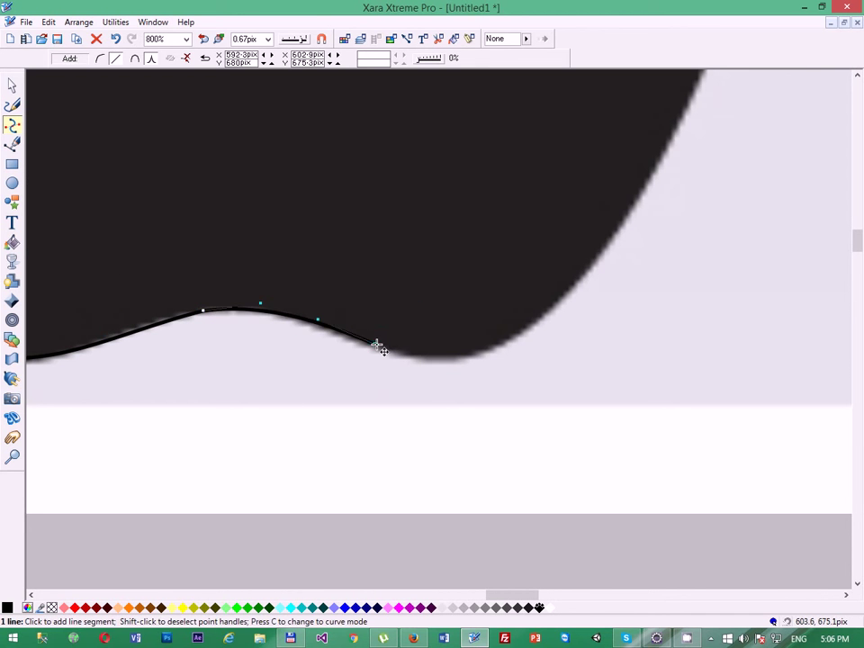
drag(377, 346, 366, 343)
- Add a segment about 45.5 px long to the apple's lower-right edge and bend it around the lower-right lobe
click(594, 260)
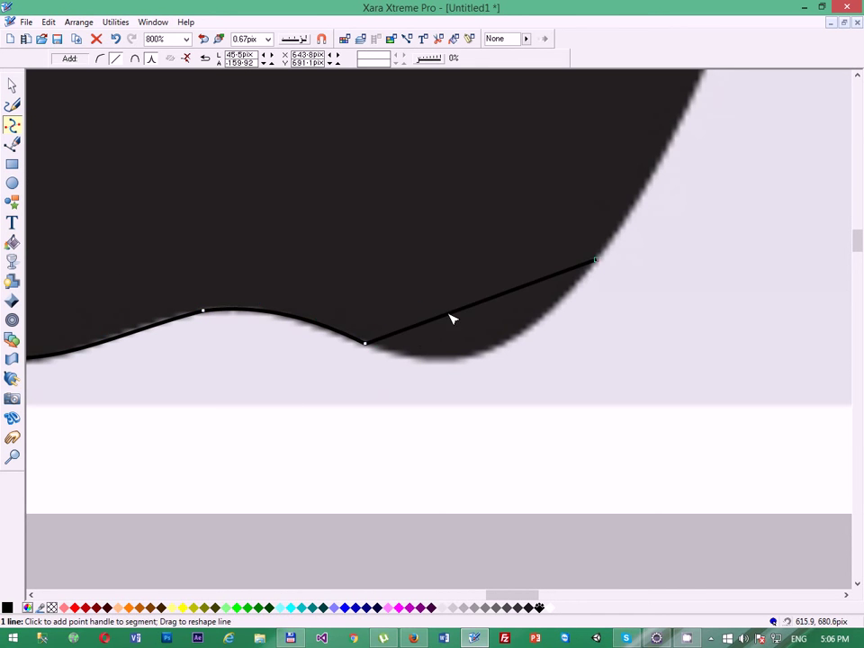
drag(472, 309, 486, 352)
drag(568, 285, 542, 434)
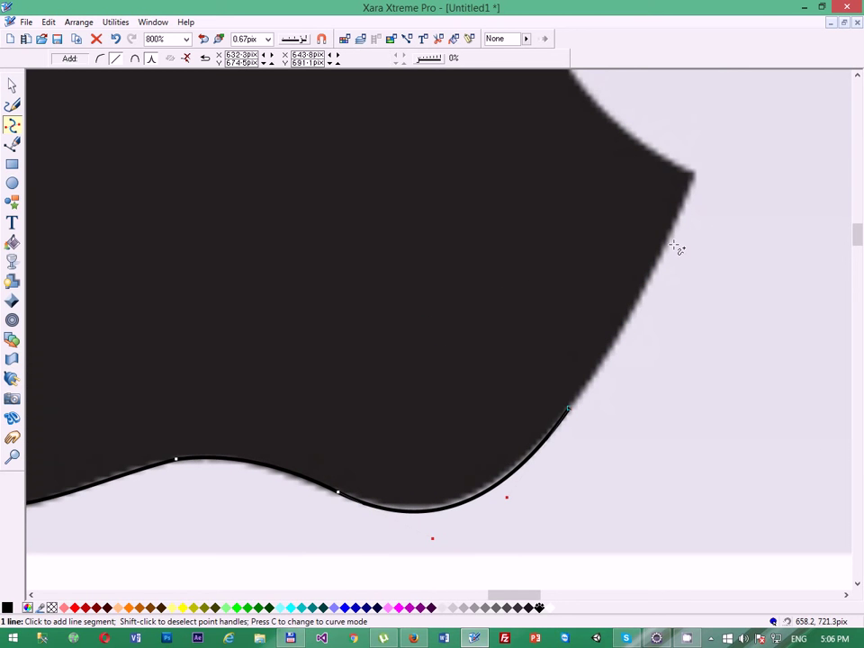
- Extend the outline to the bite's lower tip, curving the segment along the lower-right edge and smoothing its joint with the lobe
click(693, 183)
mouse_move(629, 305)
mouse_down()
mouse_move(636, 328)
mouse_move(629, 313)
mouse_up()
double_click(573, 410)
scroll(626, 288, up, 2)
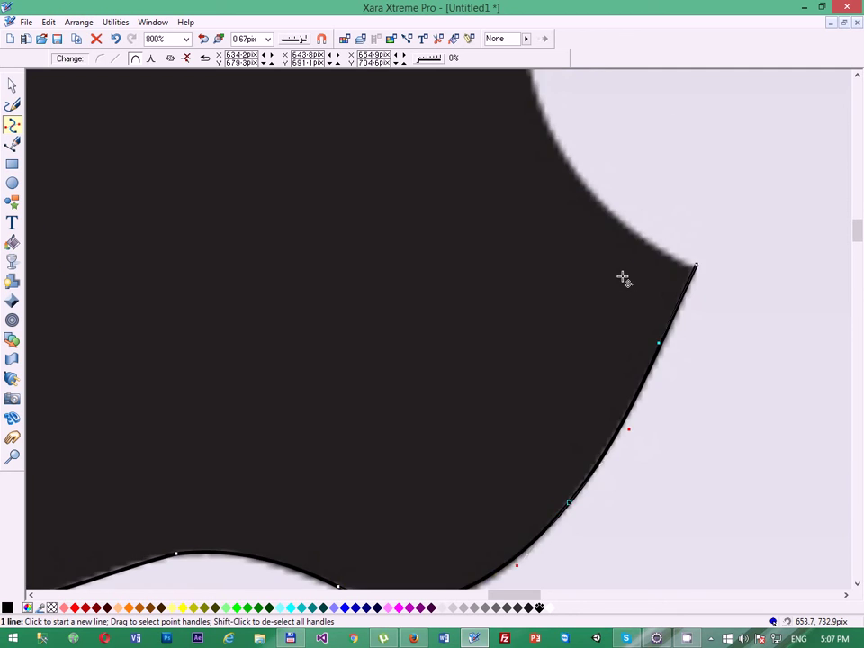
- Connect the bite's lower tip to its upper tip with a segment about 91 px long and bend it inward along the bite
scroll(541, 231, down, 2)
scroll(530, 205, up, 3)
scroll(530, 205, right, 2)
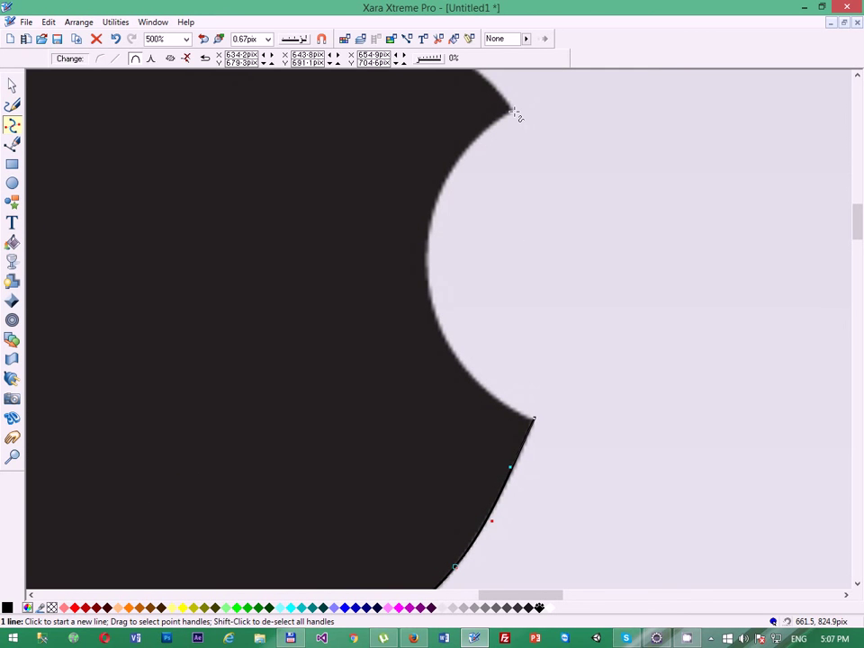
click(514, 109)
click(538, 420)
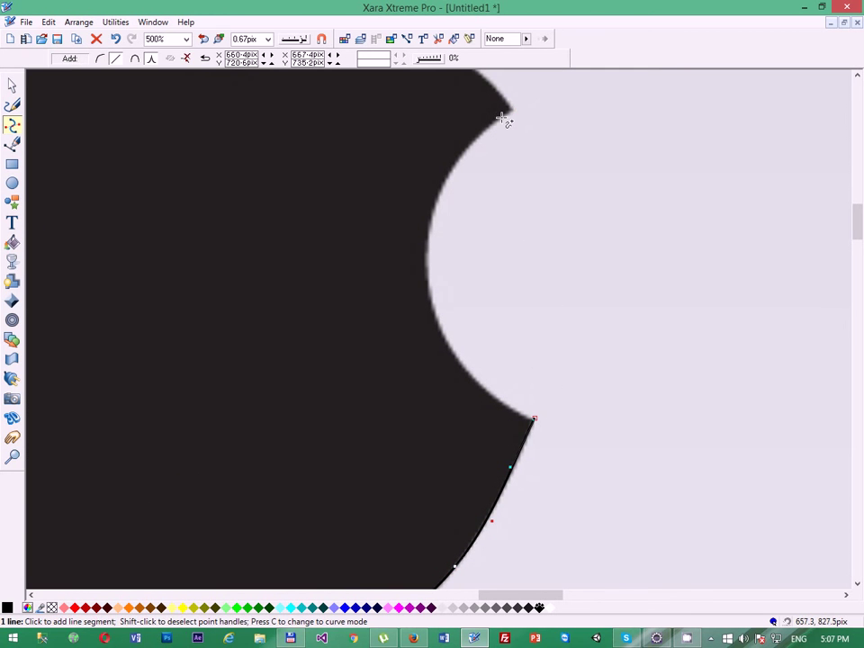
click(513, 112)
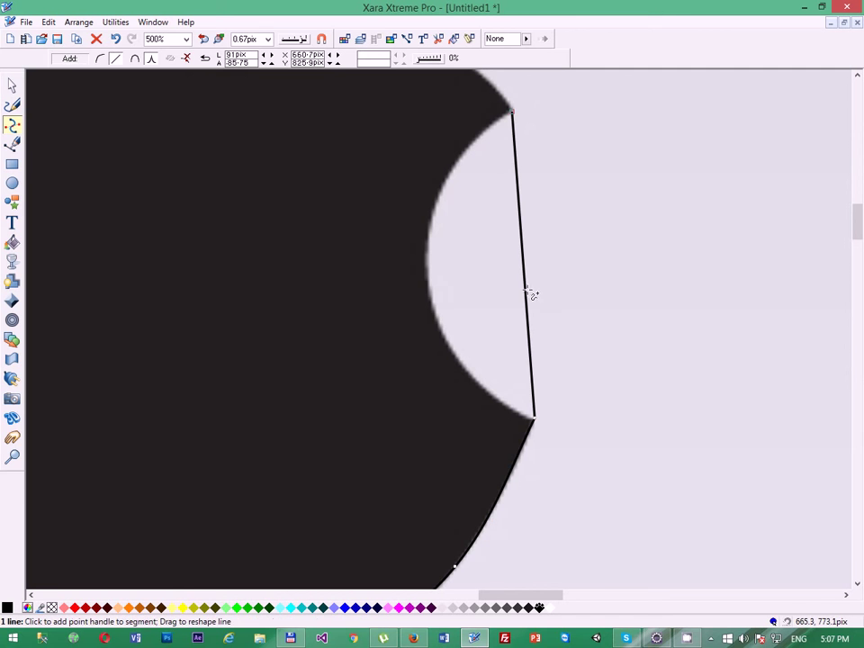
drag(529, 295, 388, 233)
- Add a segment about 73.5 px long from the bite's upper tip to the notch and bend it over the apple's upper-right lobe
scroll(454, 342, up, 1)
scroll(456, 245, up, 1)
scroll(453, 240, up, 1)
scroll(370, 170, left, 3)
scroll(370, 170, up, 1)
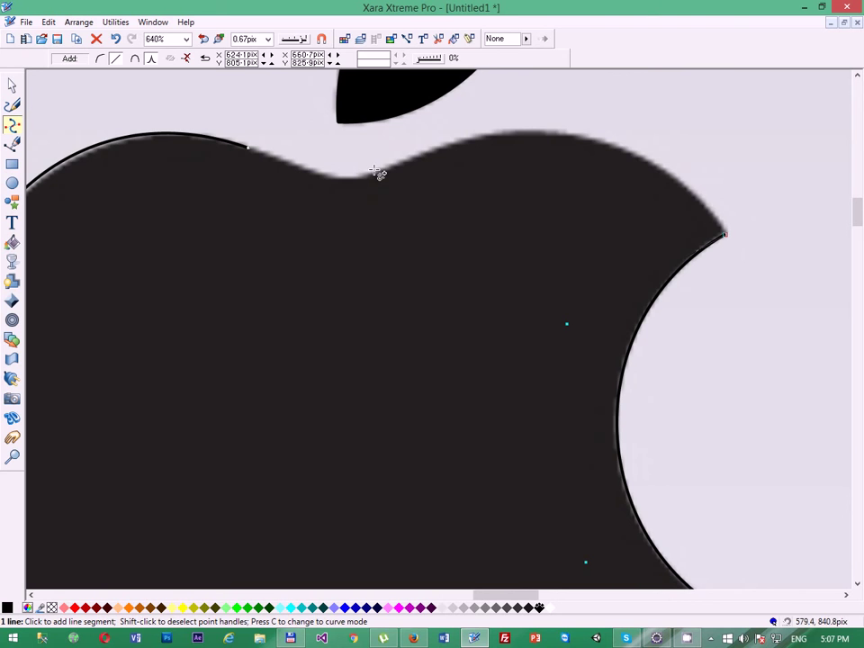
scroll(380, 174, right, 1)
scroll(409, 186, up, 1)
click(394, 169)
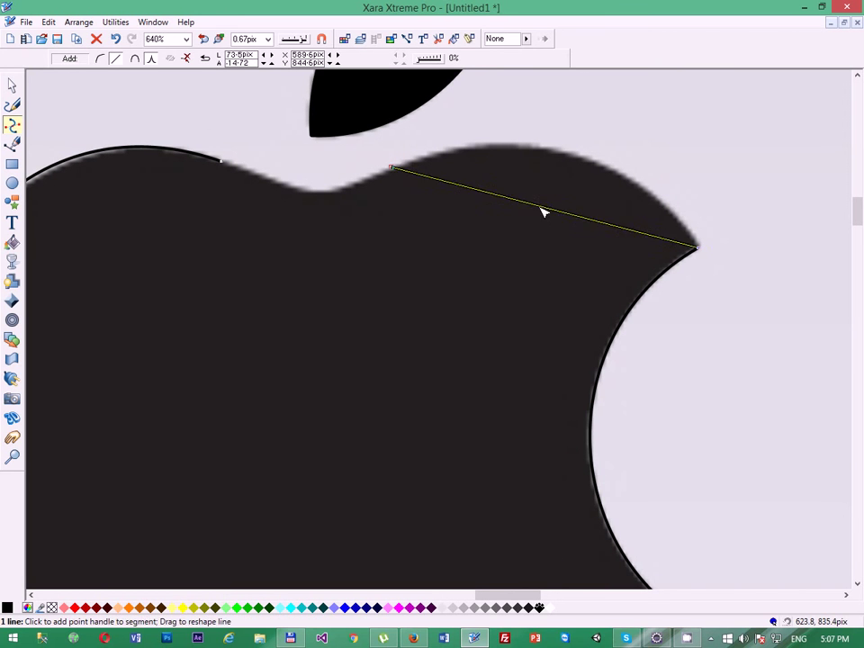
drag(542, 212, 571, 154)
- Continue the outline through the top notch with straight segments about 11.5 px and 13.4 px long
scroll(324, 182, up, 2)
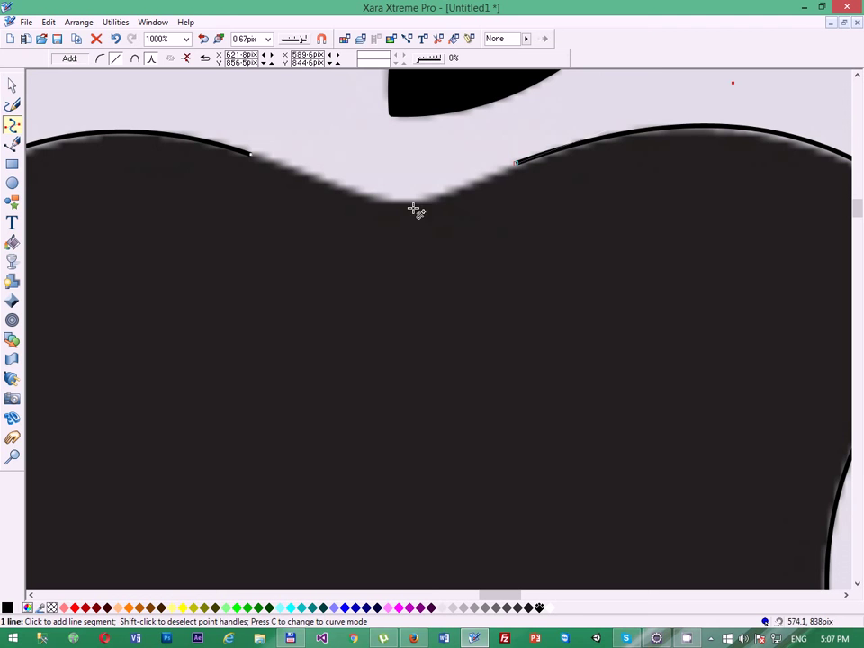
click(445, 195)
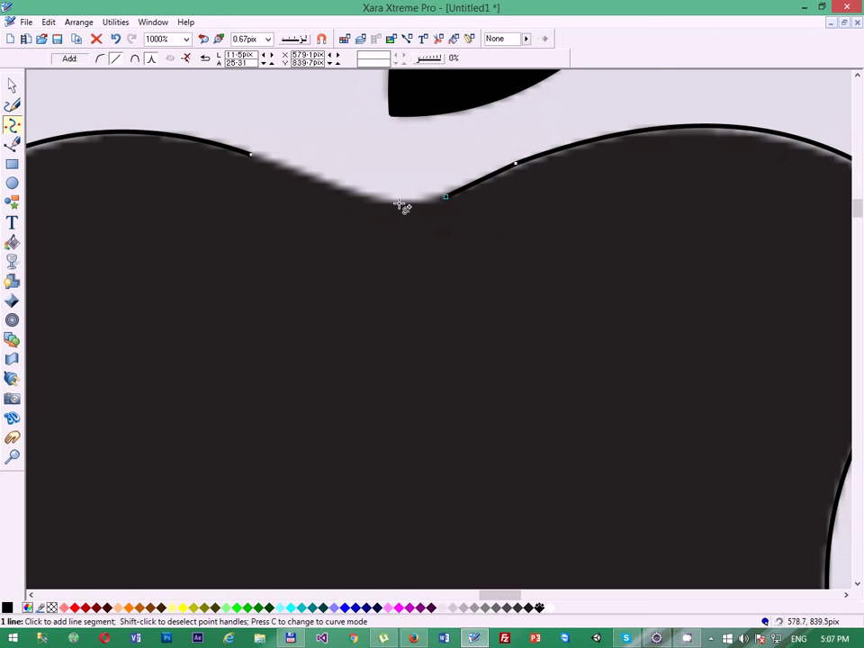
- Try closing the outline at its starting point and bending the notch segment, and undo both
click(252, 155)
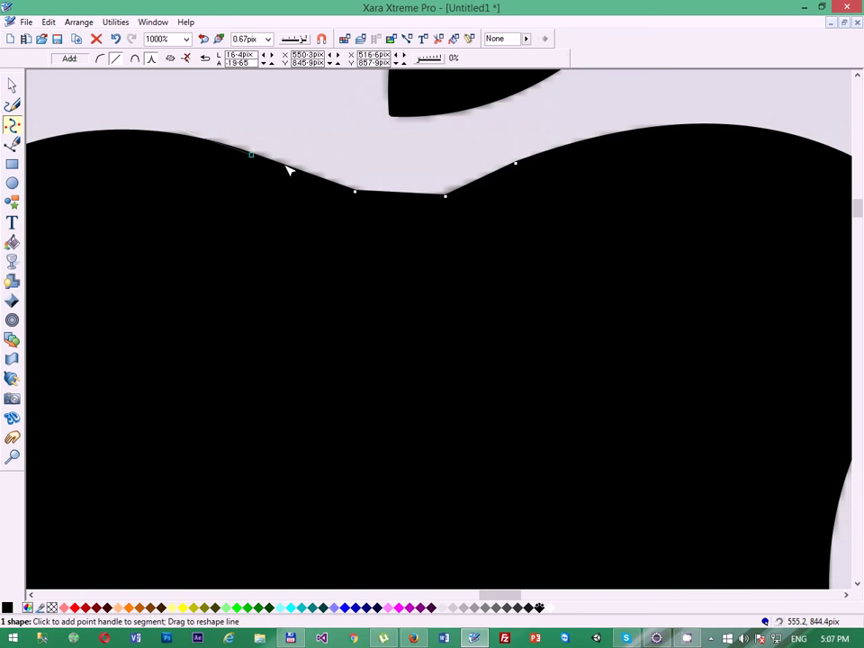
drag(390, 193, 395, 206)
key(ctrl+z)
key(ctrl+z)
- Close the outline precisely at its starting point on the upper-left lobe and bend the segment at the notch's bottom to match the logo
scroll(207, 138, up, 1)
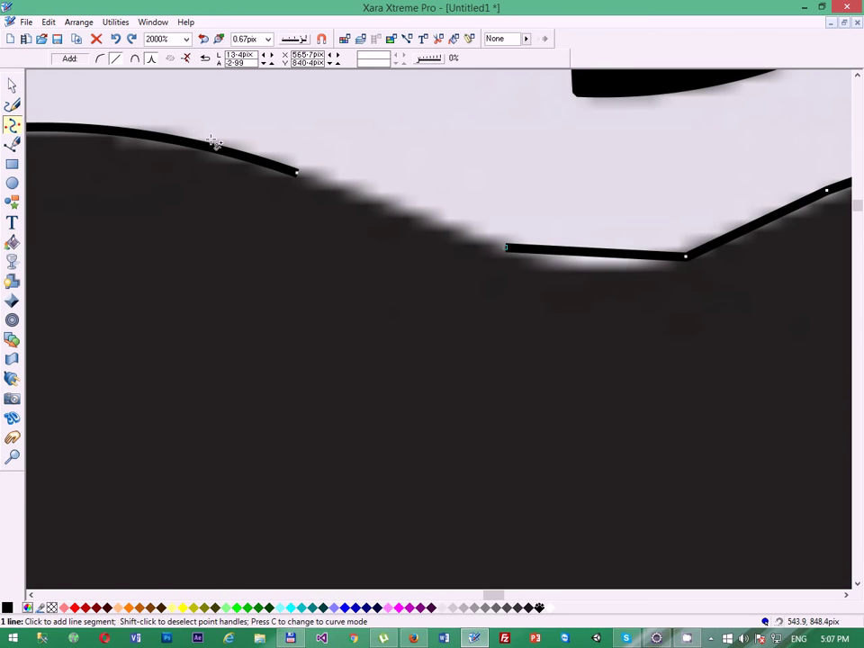
scroll(298, 173, up, 1)
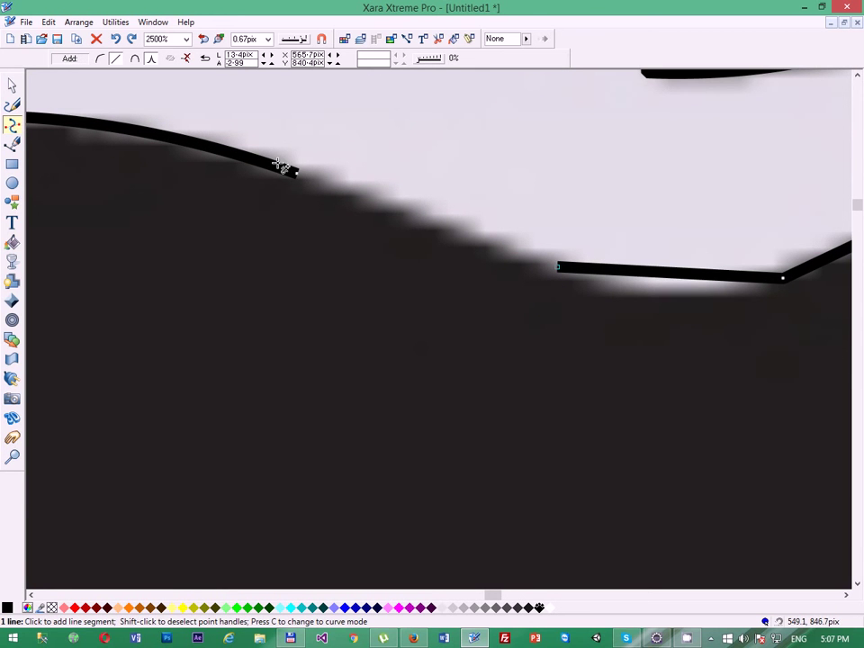
scroll(297, 177, up, 4)
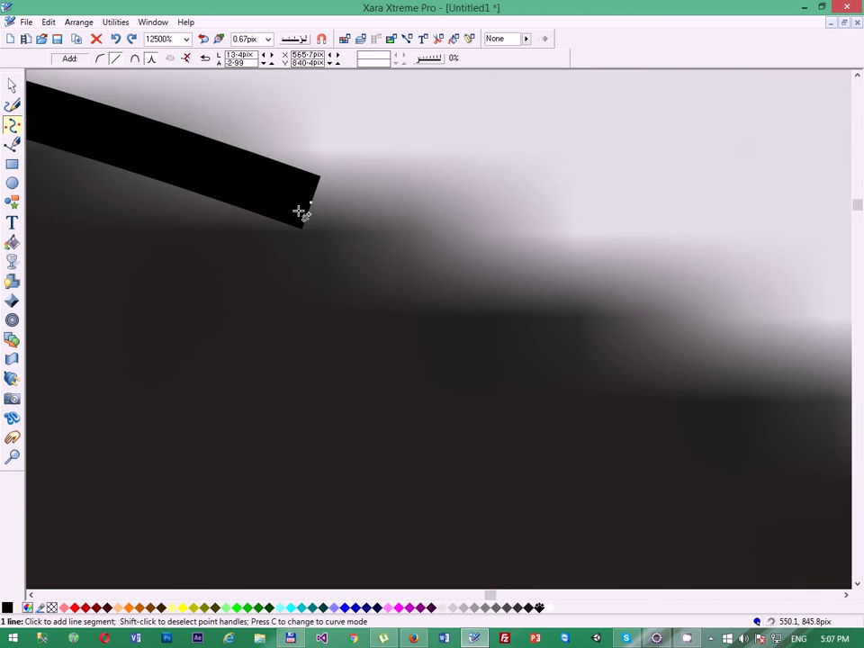
scroll(313, 205, up, 1)
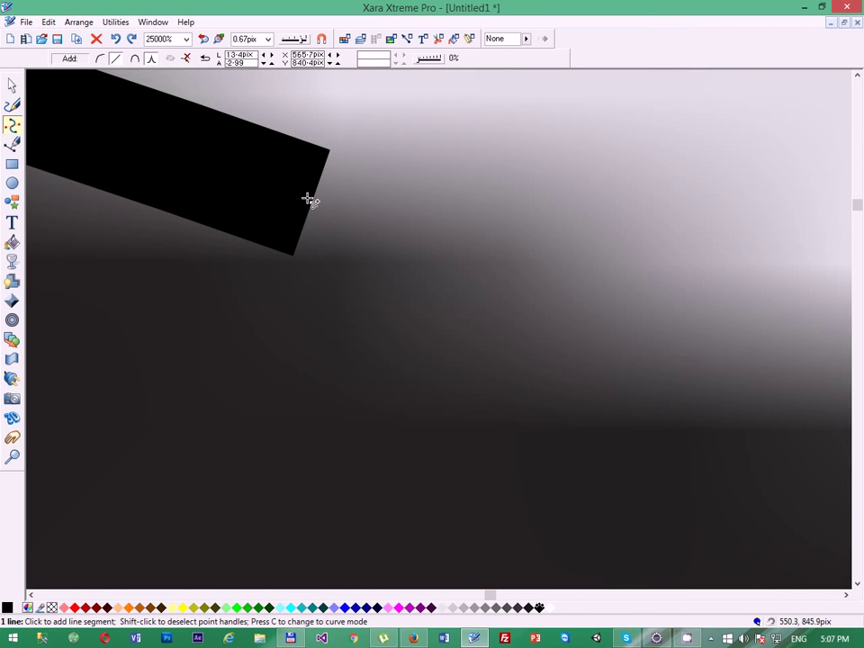
scroll(313, 207, down, 5)
scroll(317, 223, down, 1)
scroll(359, 259, up, 4)
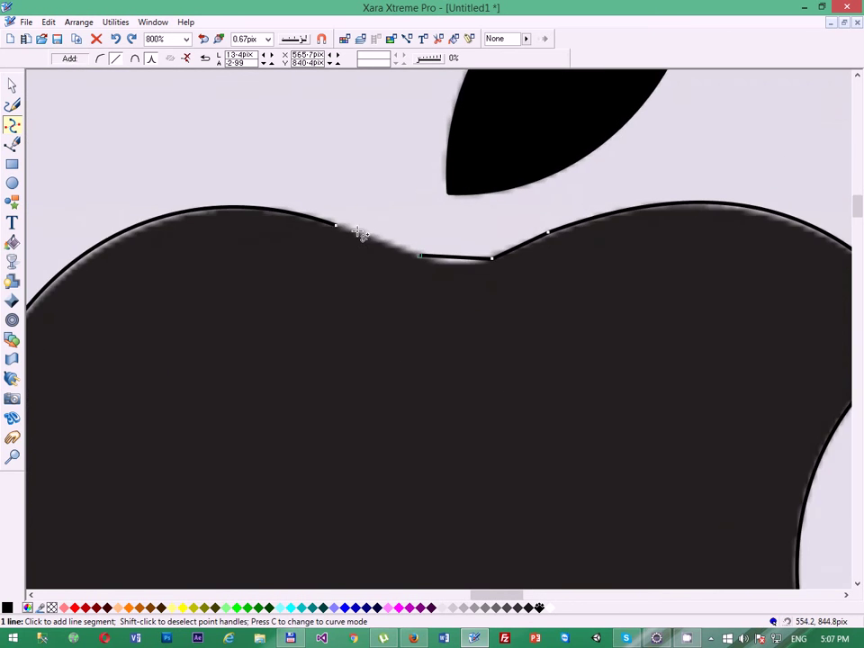
scroll(352, 233, up, 2)
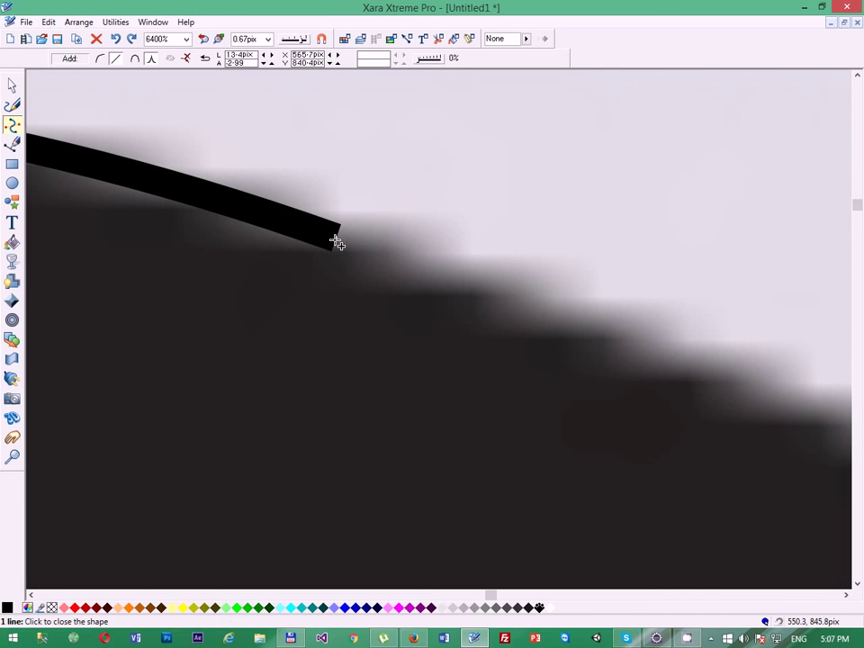
click(336, 243)
scroll(612, 275, down, 3)
scroll(586, 304, up, 1)
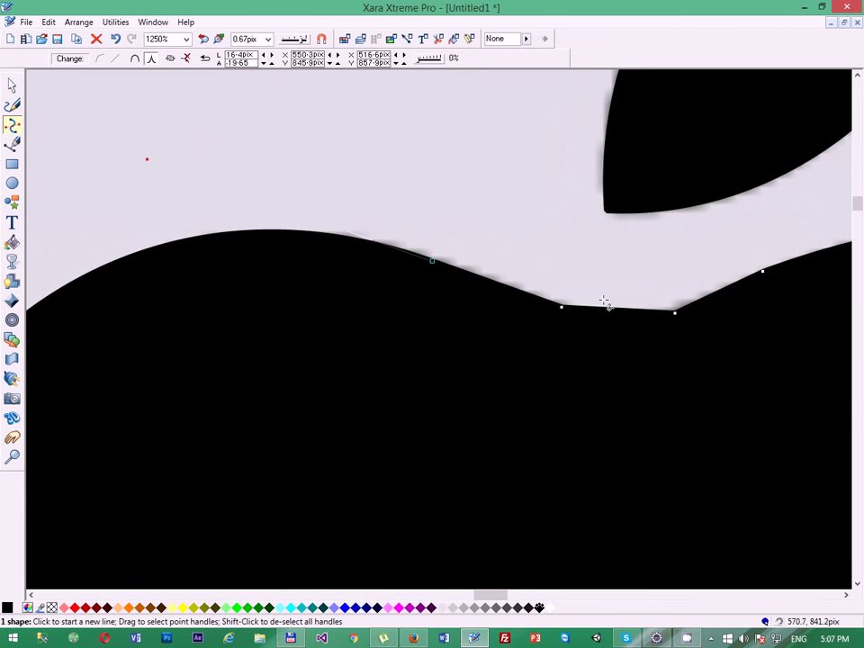
drag(615, 312, 615, 325)
- Try moving the traced apple body off the photo with the Selector tool, and undo the move
scroll(606, 336, down, 2)
scroll(606, 336, right, 3)
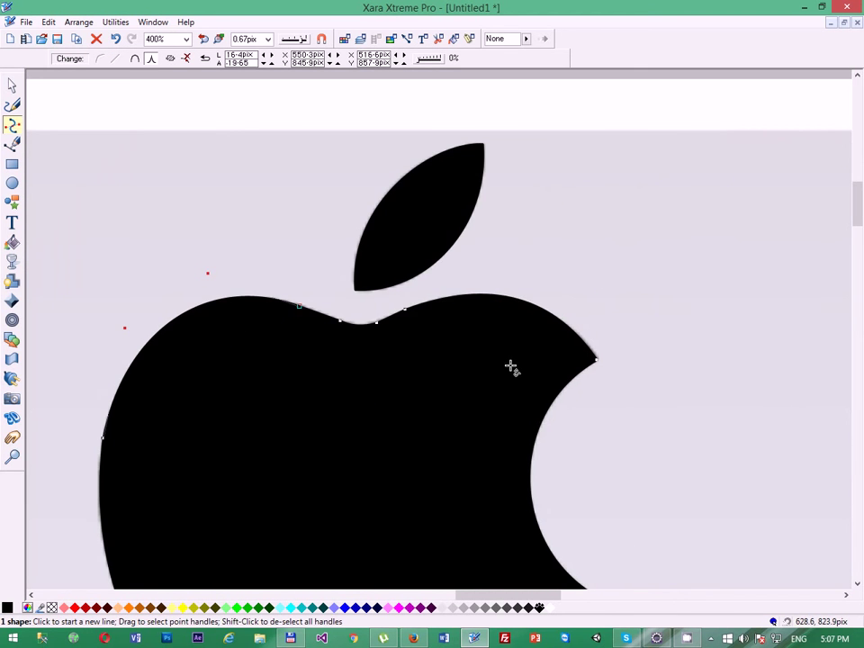
click(12, 86)
click(166, 185)
scroll(241, 275, down, 2)
scroll(270, 338, left, 1)
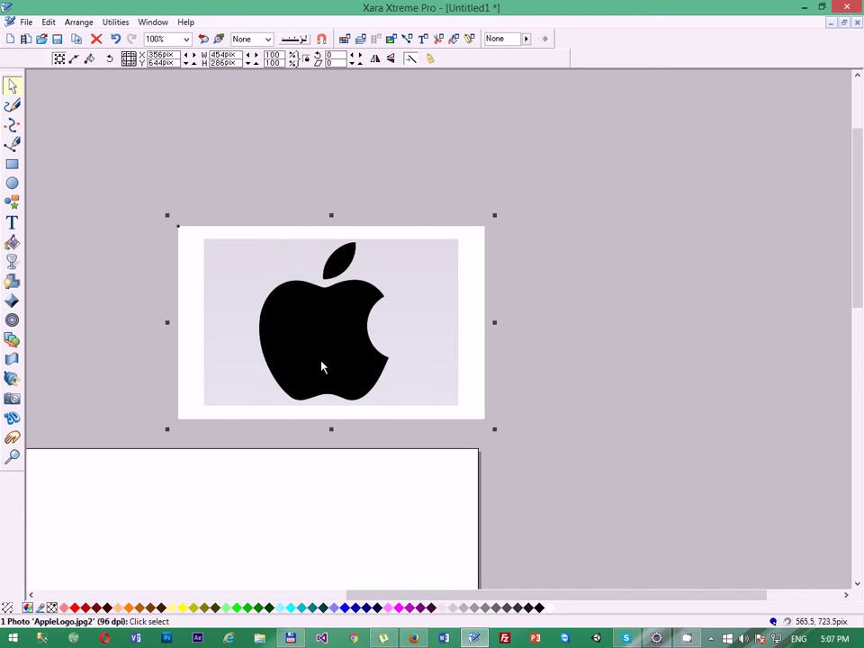
drag(322, 367, 380, 284)
key(ctrl+z)
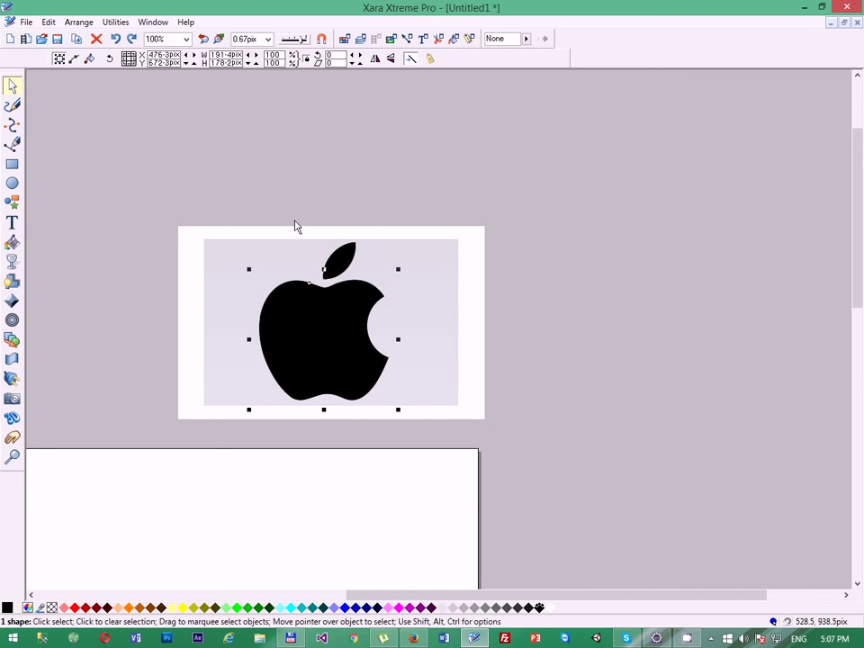
- Select the traced leaf and apple body together and move them off the photo onto the empty area to its left
click(219, 250)
drag(214, 178, 438, 460)
scroll(277, 249, up, 3)
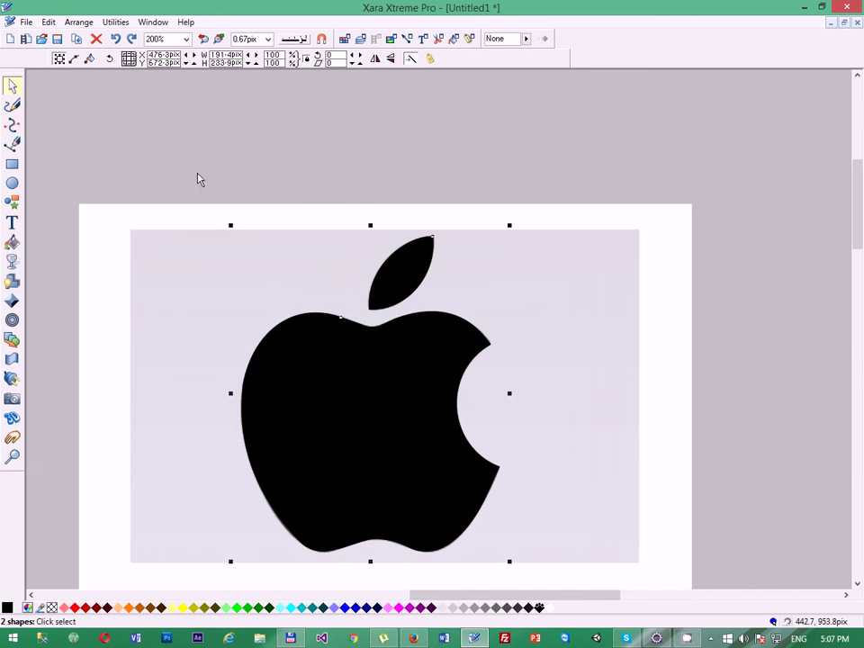
click(195, 174)
scroll(238, 216, down, 1)
scroll(234, 207, down, 2)
drag(193, 109, 451, 476)
scroll(292, 297, left, 2)
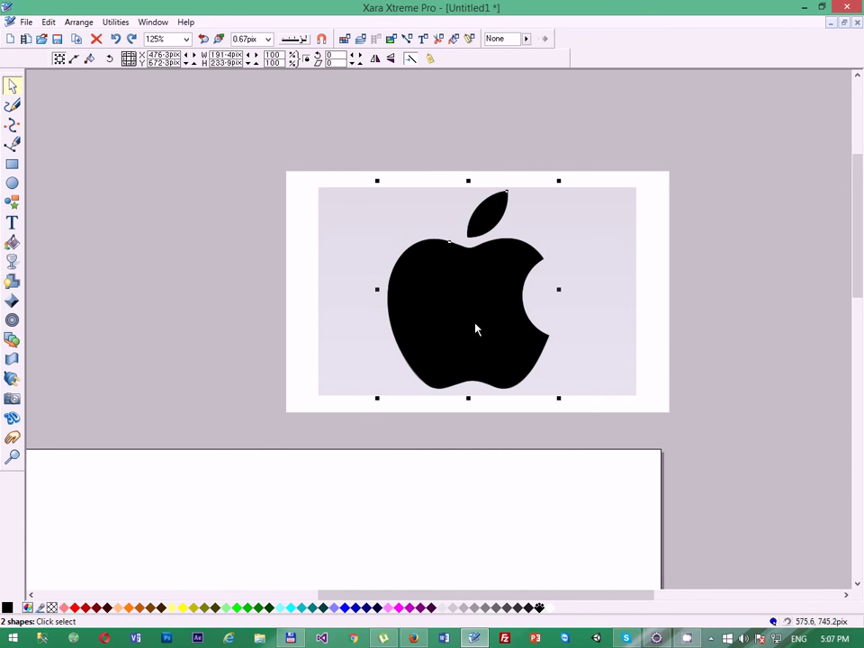
drag(476, 329, 188, 335)
click(158, 178)
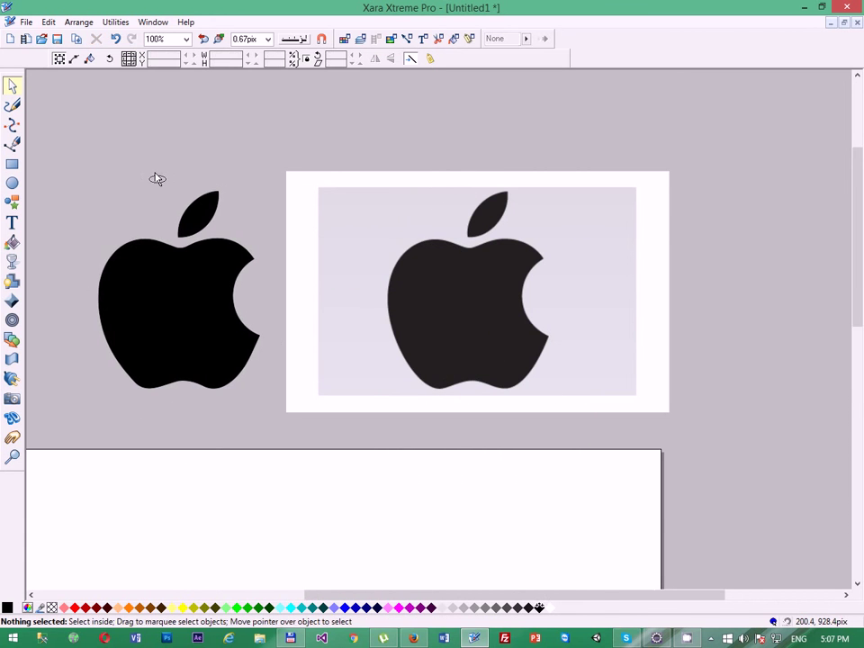
- Move the photo behind the traced shapes and back to the right until it clears them, at X 406.5 px
scroll(157, 178, up, 2)
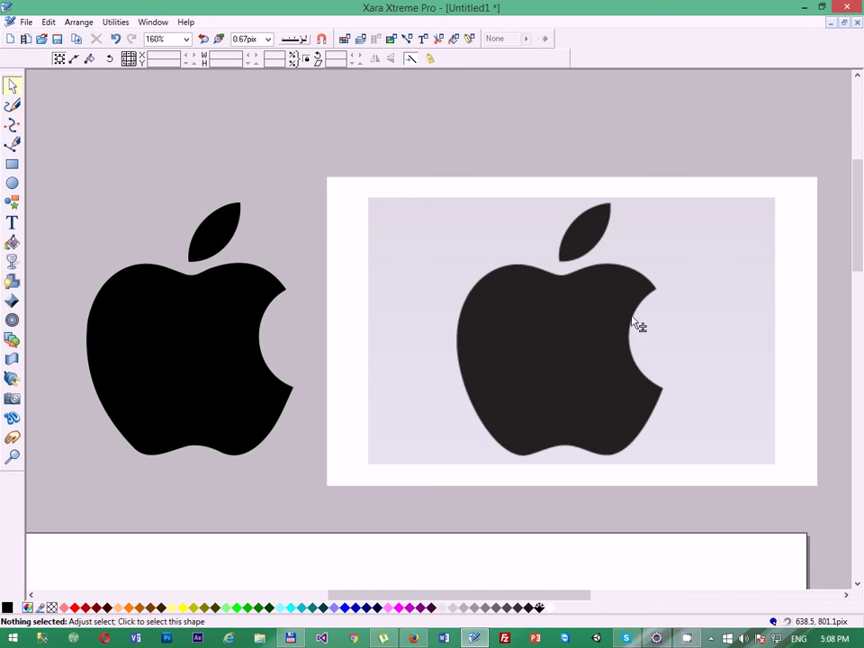
scroll(386, 251, up, 1)
scroll(303, 270, down, 1)
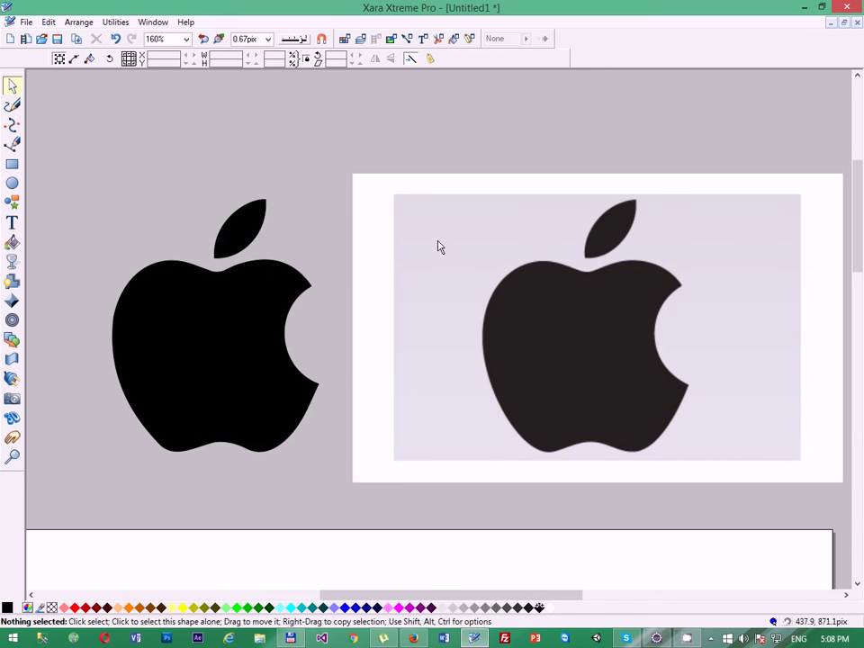
drag(546, 369, 440, 369)
scroll(285, 150, down, 2)
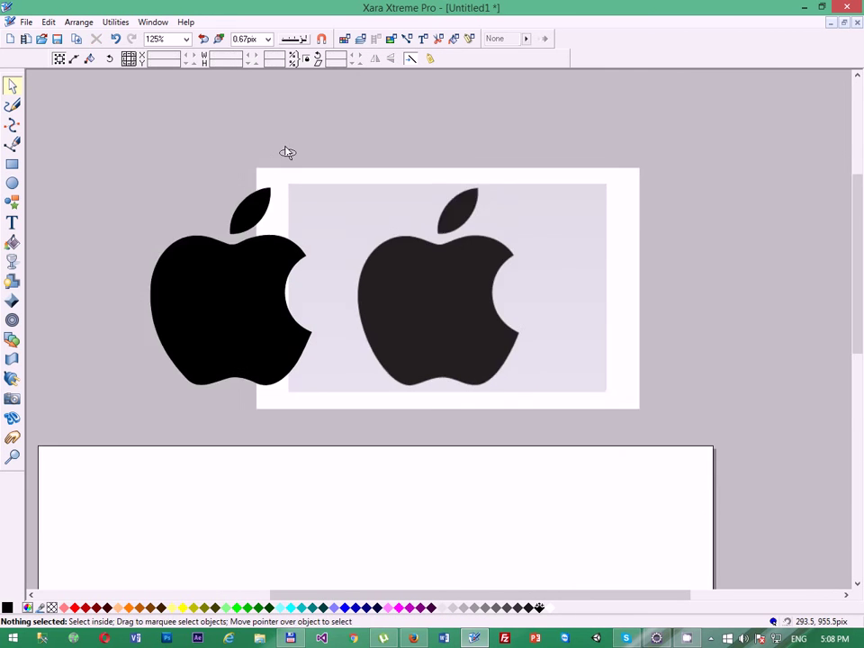
scroll(377, 204, up, 3)
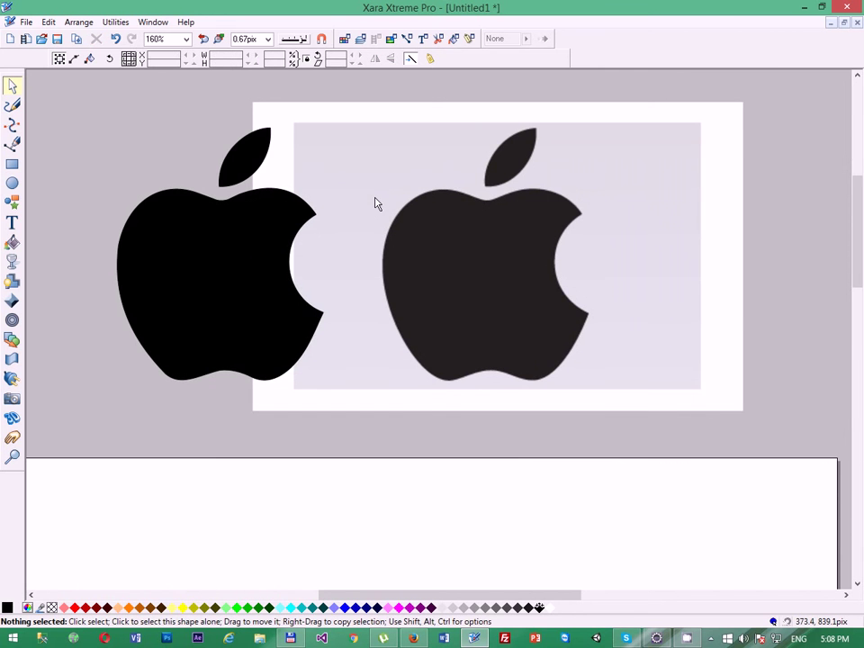
scroll(302, 231, up, 2)
click(229, 234)
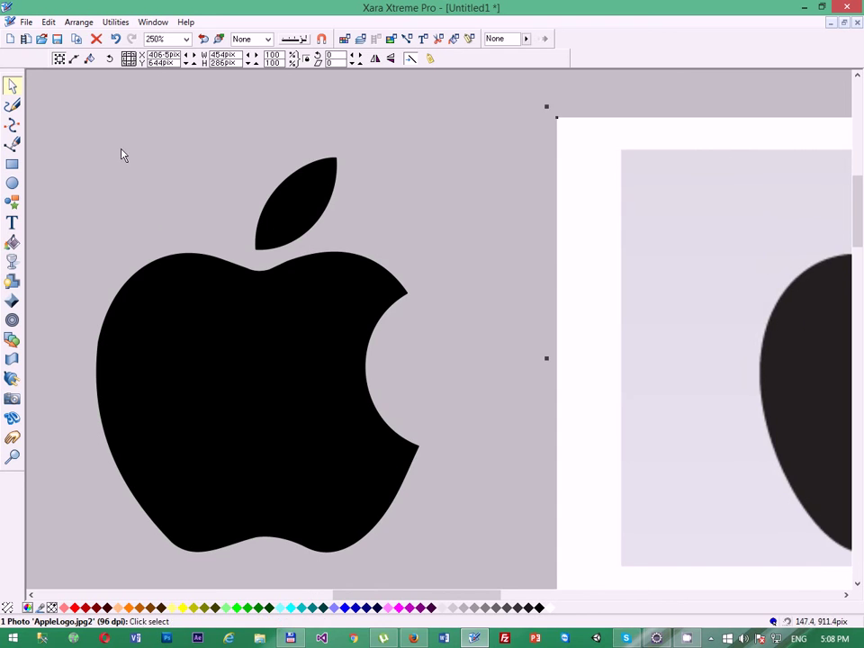
- Compare the traced leaf and apple body with the original photo, selecting both shapes and clearing the selection
drag(122, 150, 464, 534)
scroll(465, 534, down, 3)
click(465, 535)
scroll(392, 552, up, 1)
scroll(398, 550, down, 3)
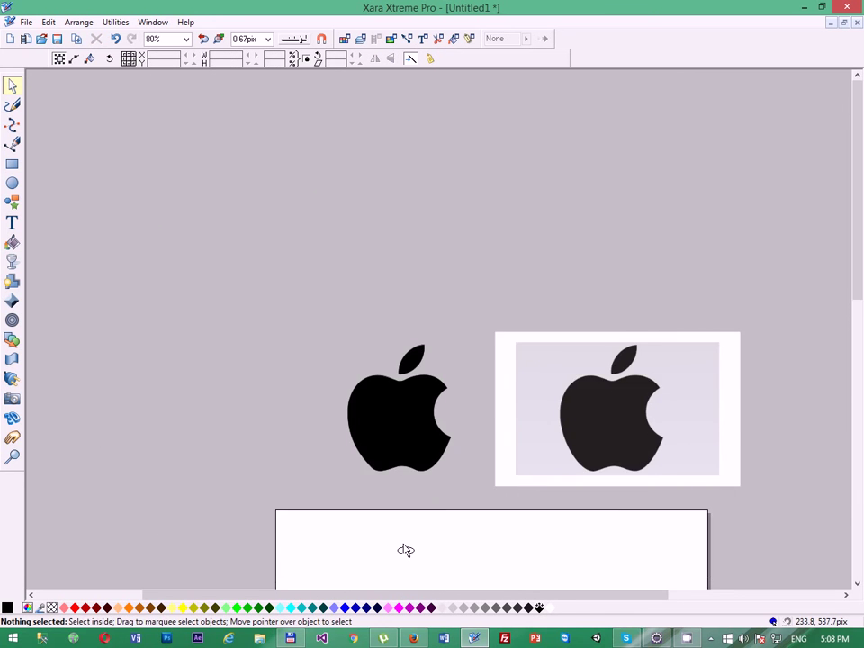
scroll(405, 550, up, 3)
drag(220, 125, 566, 506)
drag(567, 506, 220, 147)
scroll(180, 133, right, 6)
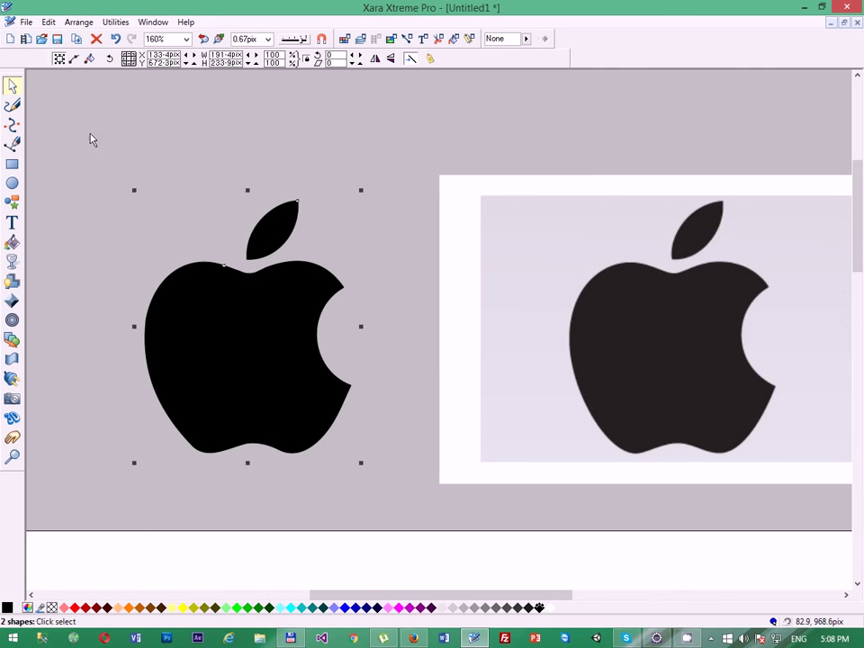
click(83, 227)
scroll(83, 227, left, 2)
scroll(92, 248, down, 5)
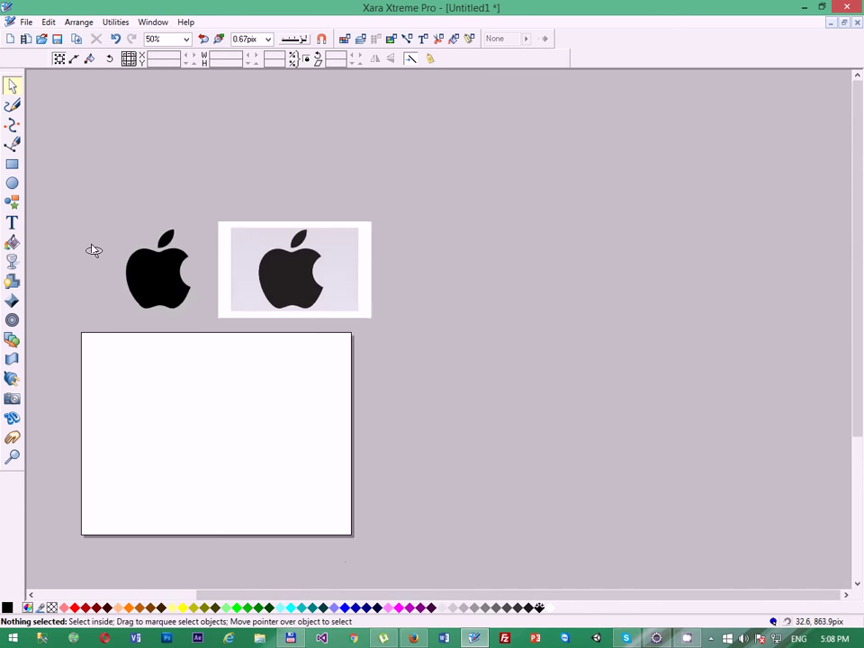
scroll(94, 250, up, 7)
scroll(93, 250, right, 2)
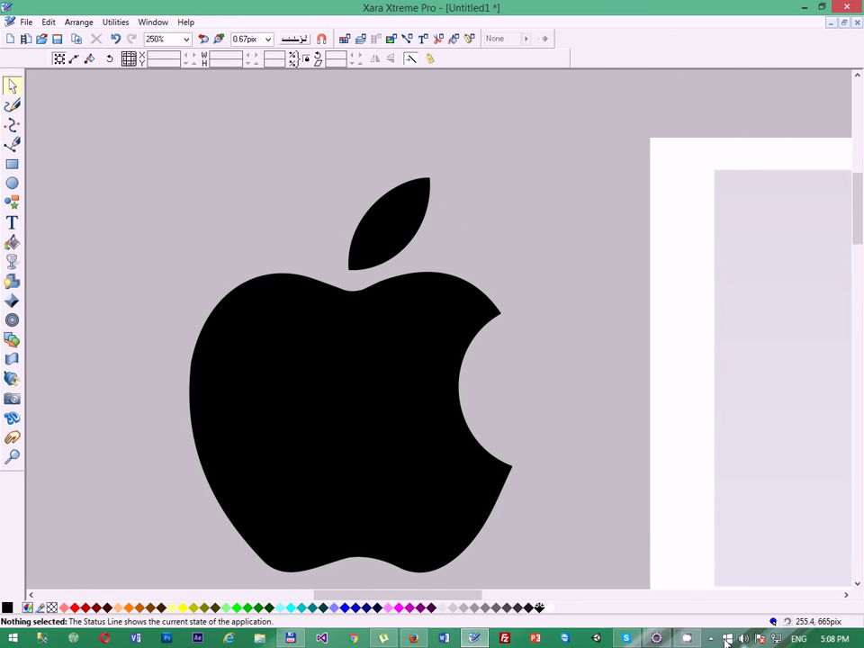
mouse_move(700, 643)
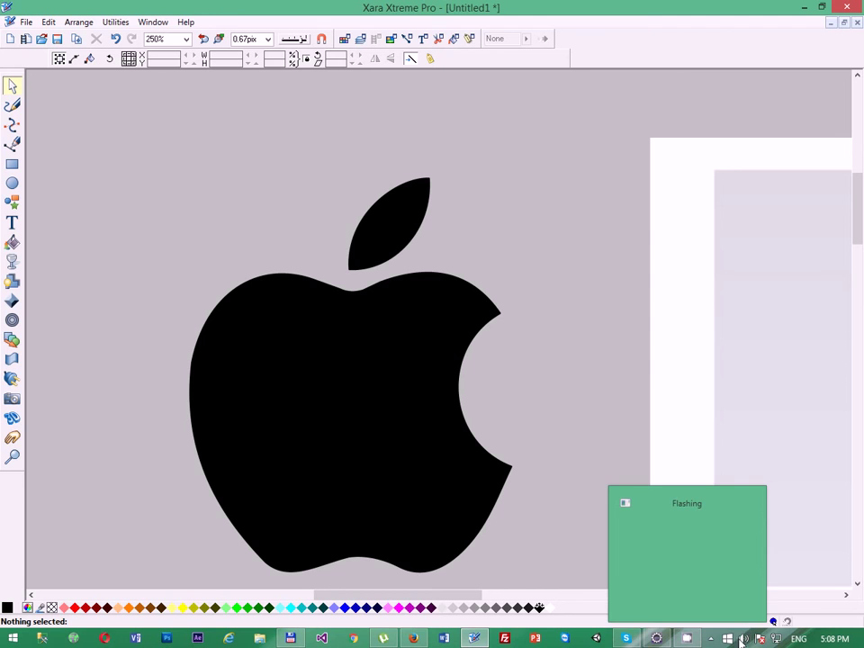